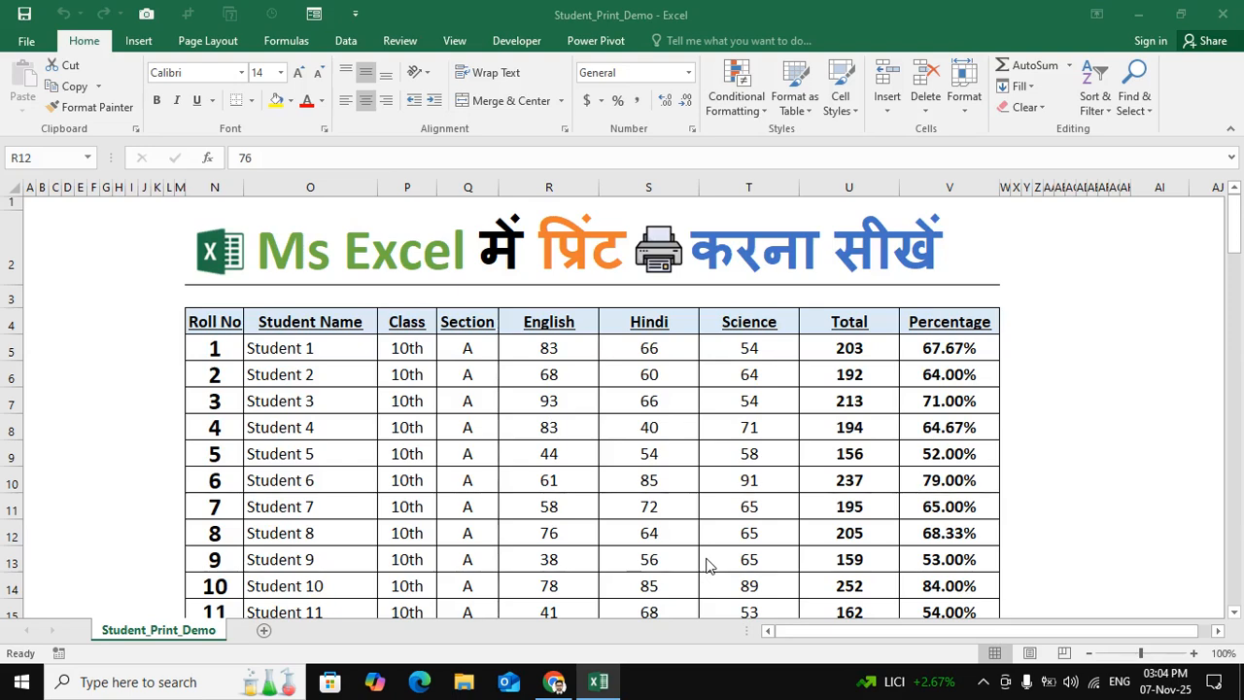
# - Look through the student marks table, checking its headers, roll numbers and marks down the list
pyautogui.click(549, 526)
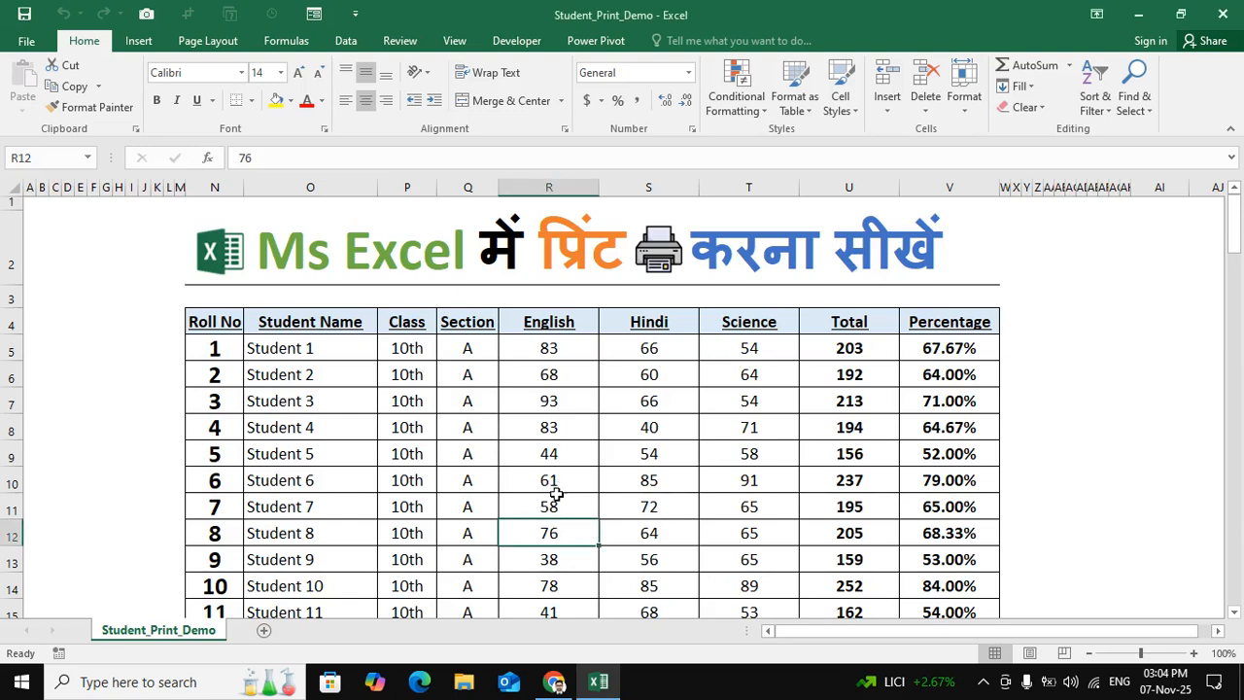
pyautogui.click(295, 344)
pyautogui.click(649, 375)
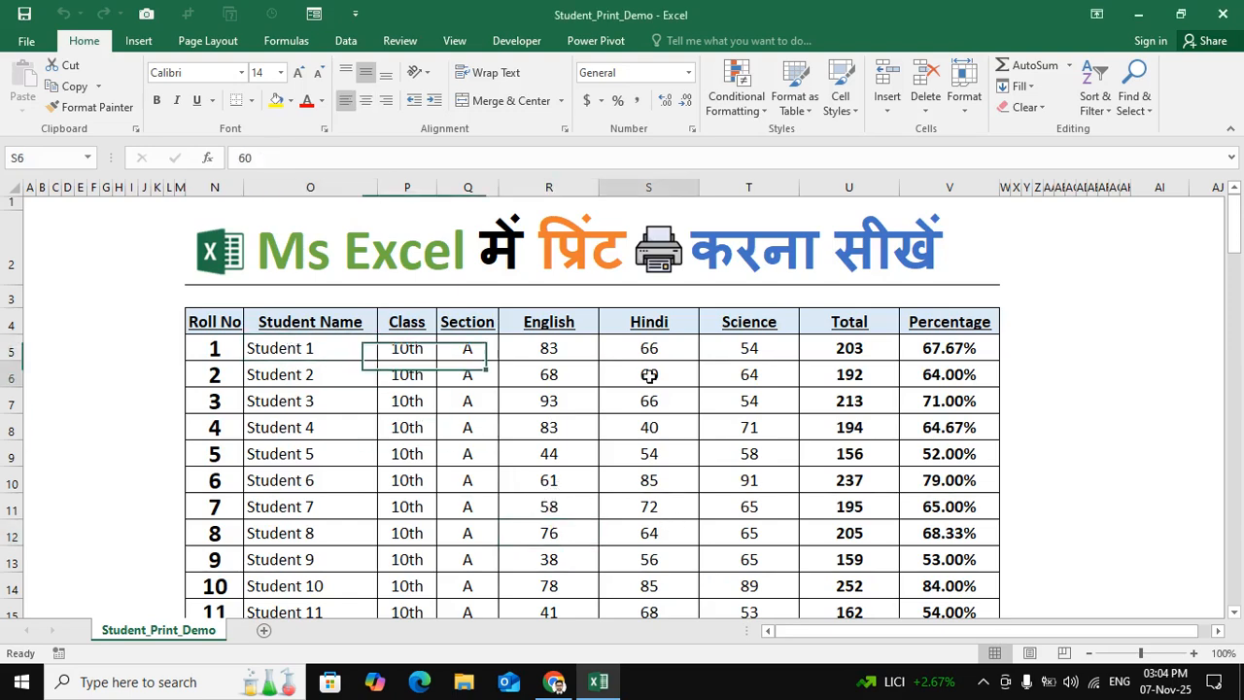
pyautogui.click(221, 328)
pyautogui.click(216, 354)
pyautogui.scroll(-9, 314, 473)
pyautogui.scroll(-20, 314, 472)
pyautogui.scroll(-4, 314, 472)
pyautogui.click(200, 332)
pyautogui.scroll(6, 426, 439)
pyautogui.scroll(20, 433, 442)
pyautogui.click(561, 377)
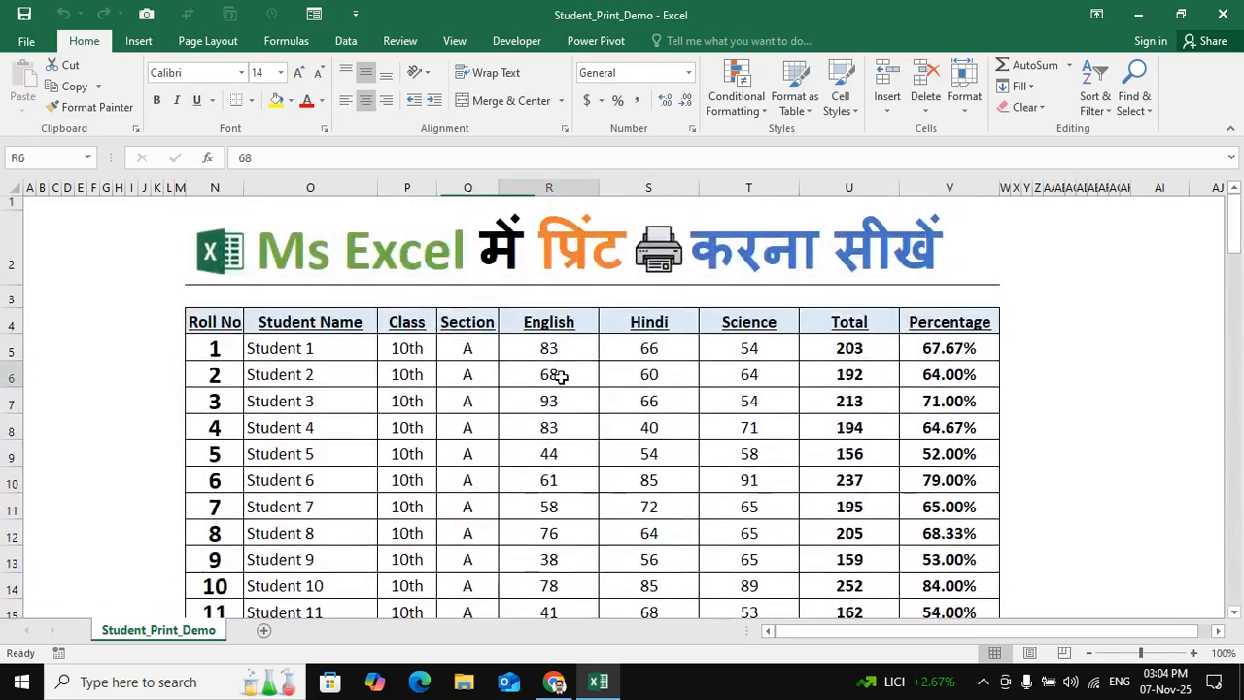
pyautogui.click(329, 436)
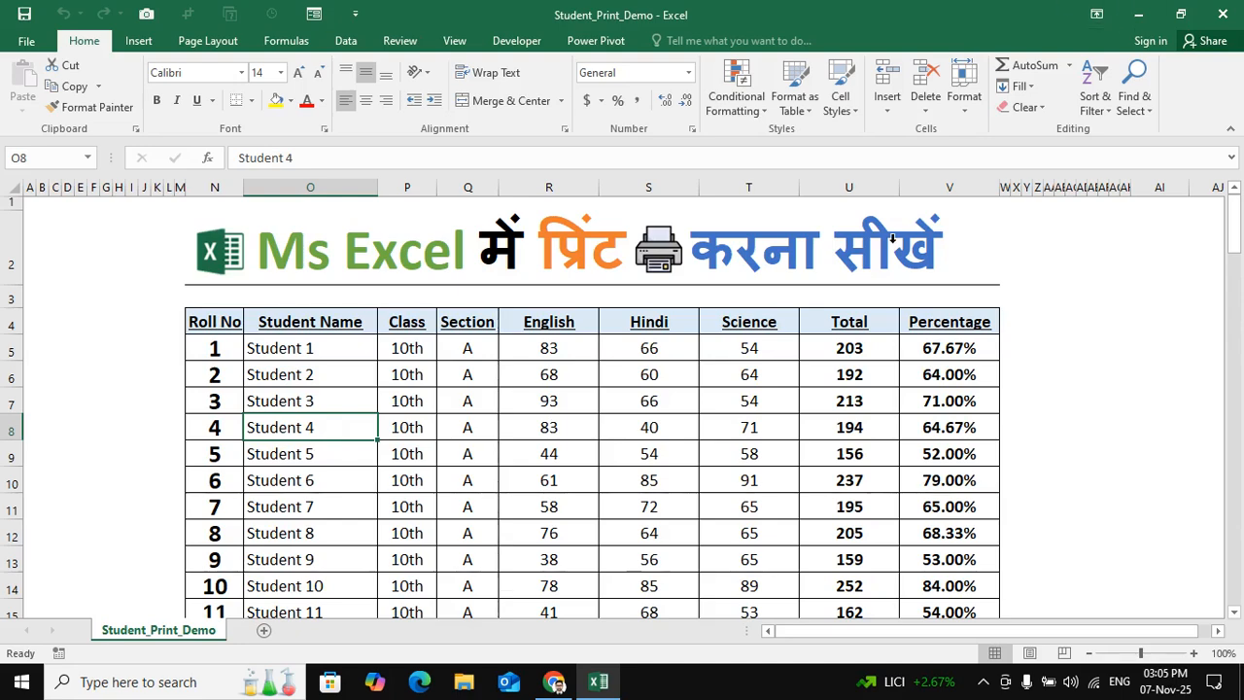
# - Set the print area to the whole student table, from the Roll No header to Student 100's percentage (N4:V104)
pyautogui.click(189, 328)
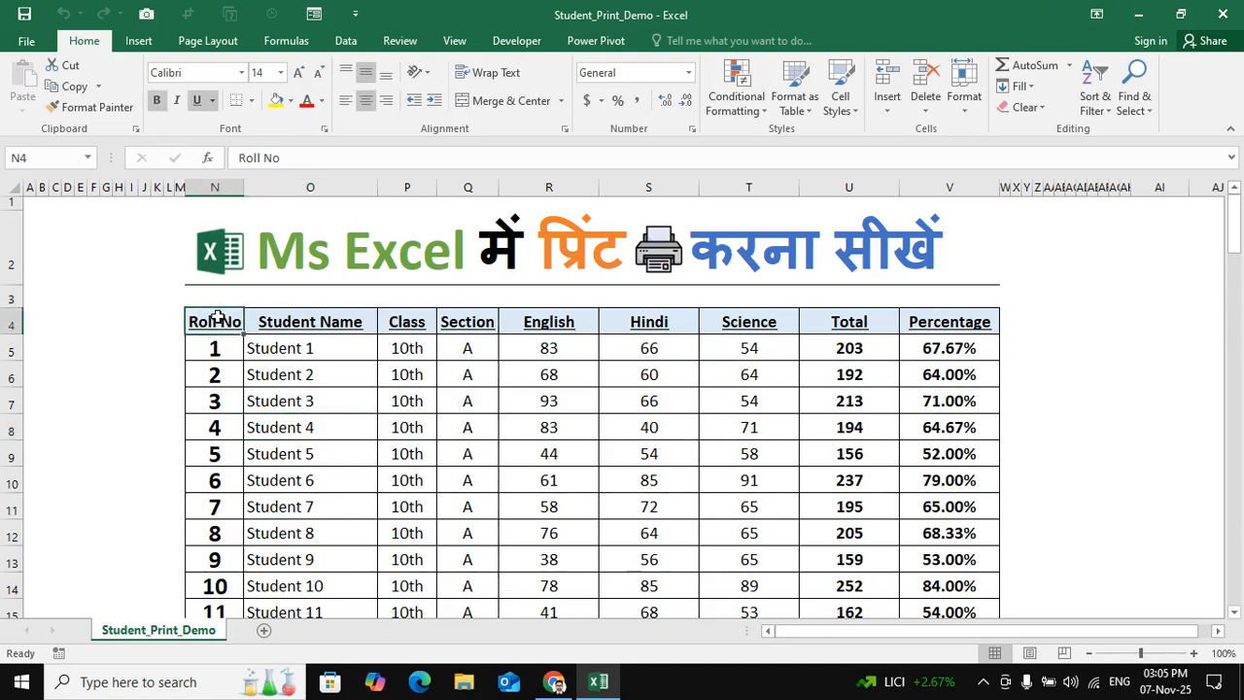
pyautogui.moveTo(222, 322); pyautogui.dragTo(963, 322)
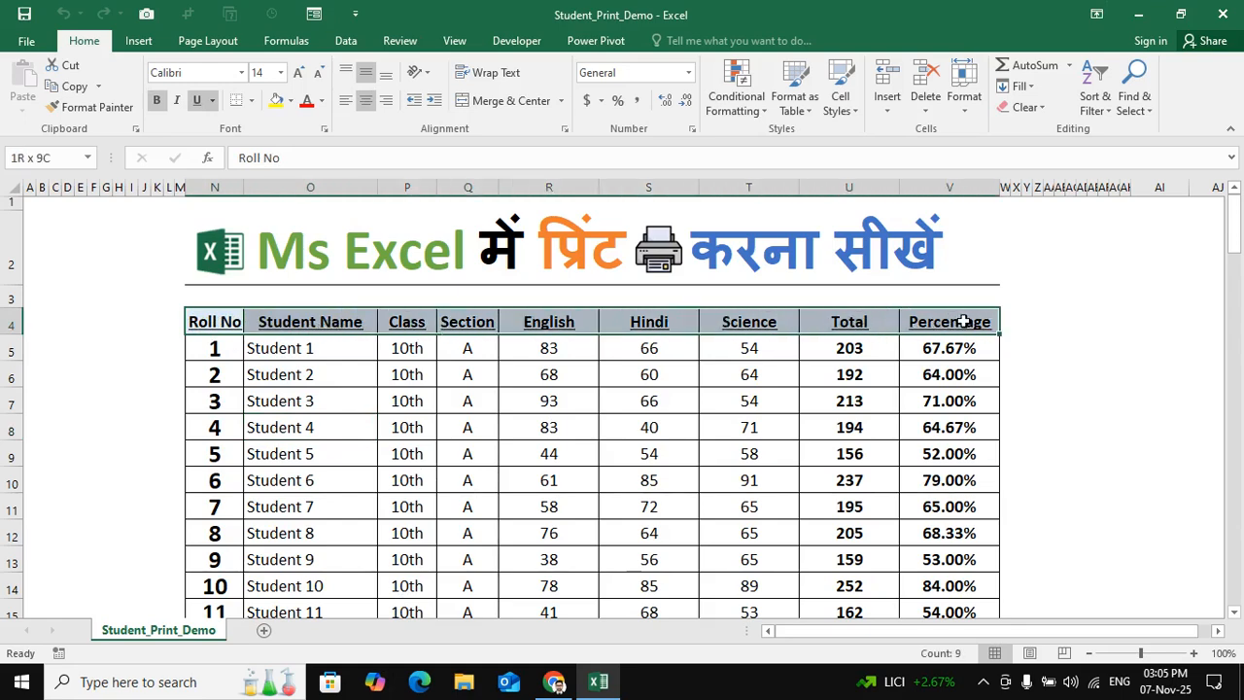
pyautogui.click(214, 328)
pyautogui.moveTo(214, 328); pyautogui.dragTo(949, 324)
pyautogui.moveTo(949, 323); pyautogui.dragTo(945, 549)
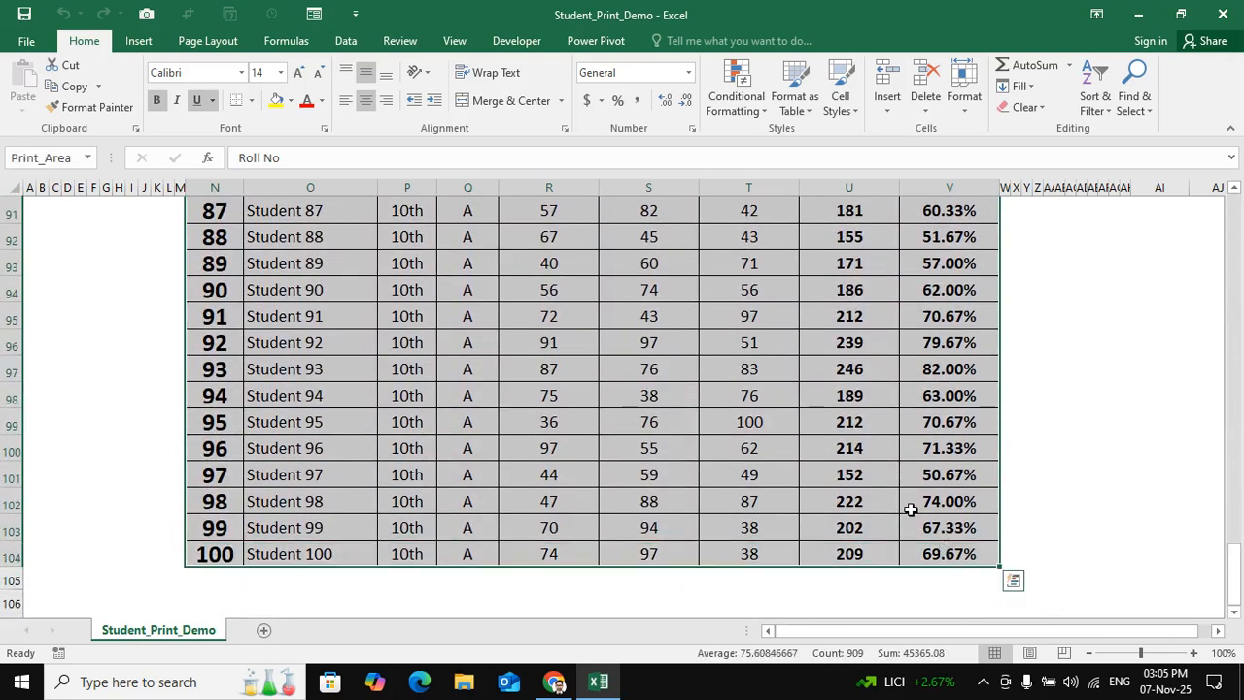
pyautogui.moveTo(1234, 592); pyautogui.dragTo(1234, 224)
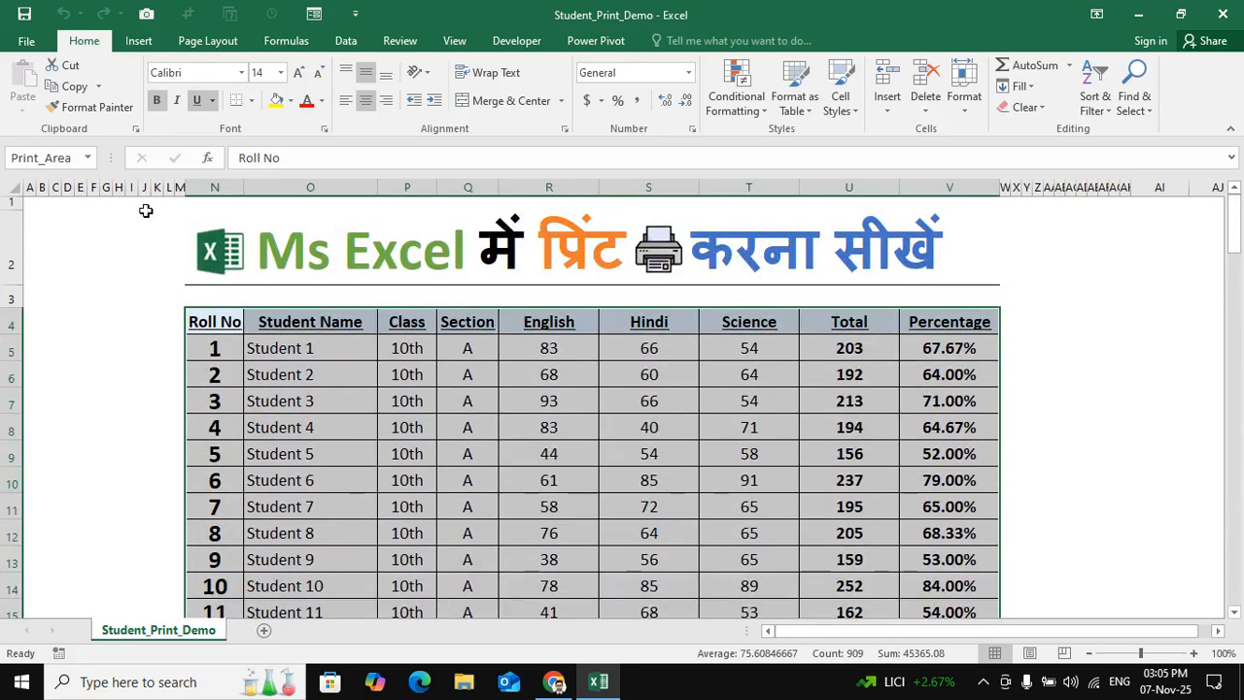
pyautogui.click(209, 43)
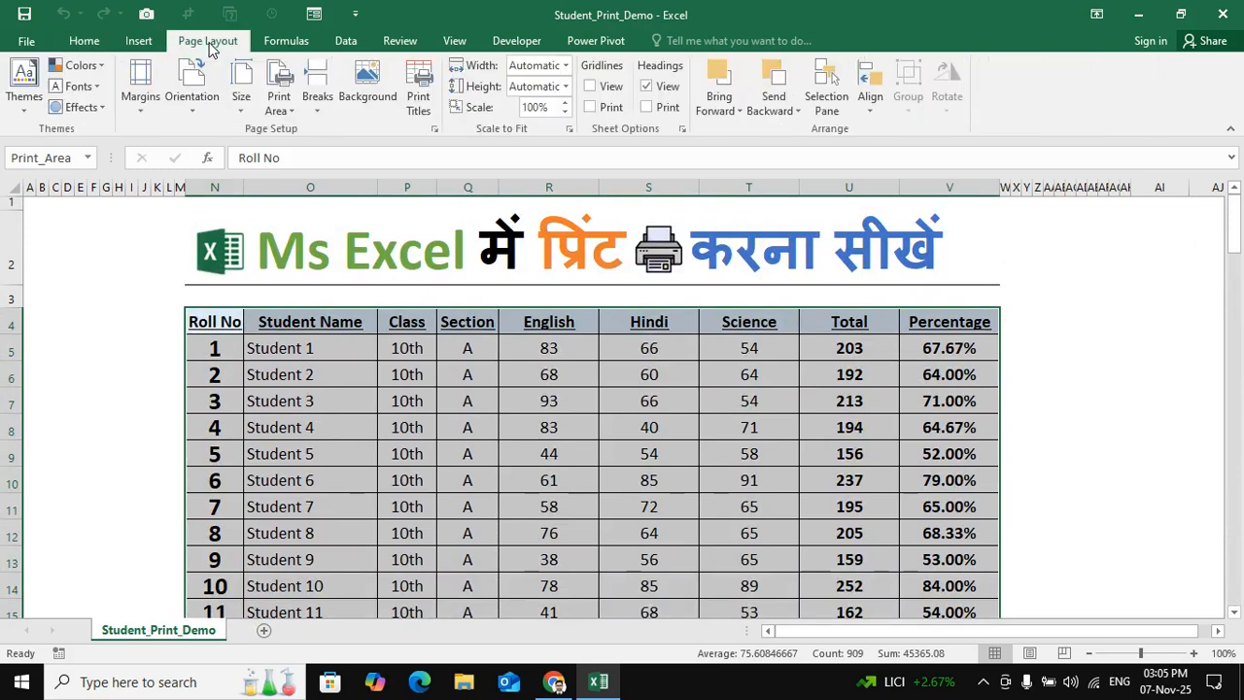
pyautogui.click(284, 112)
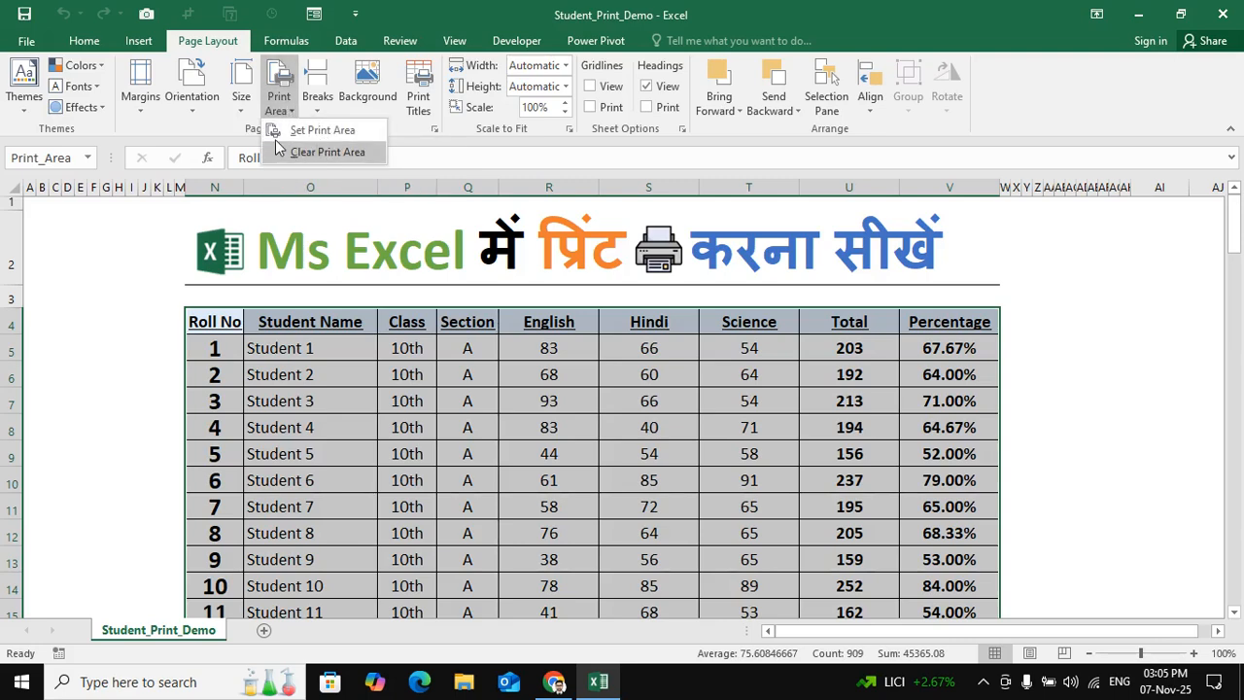
pyautogui.click(344, 132)
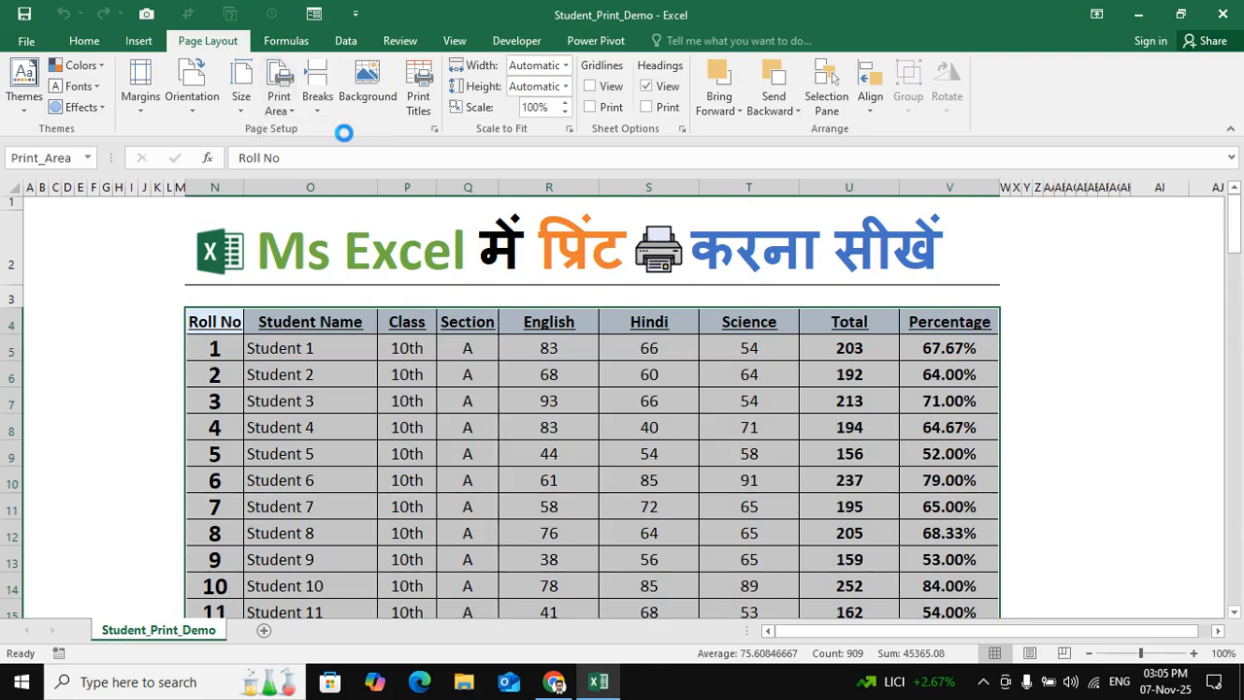
pyautogui.click(476, 455)
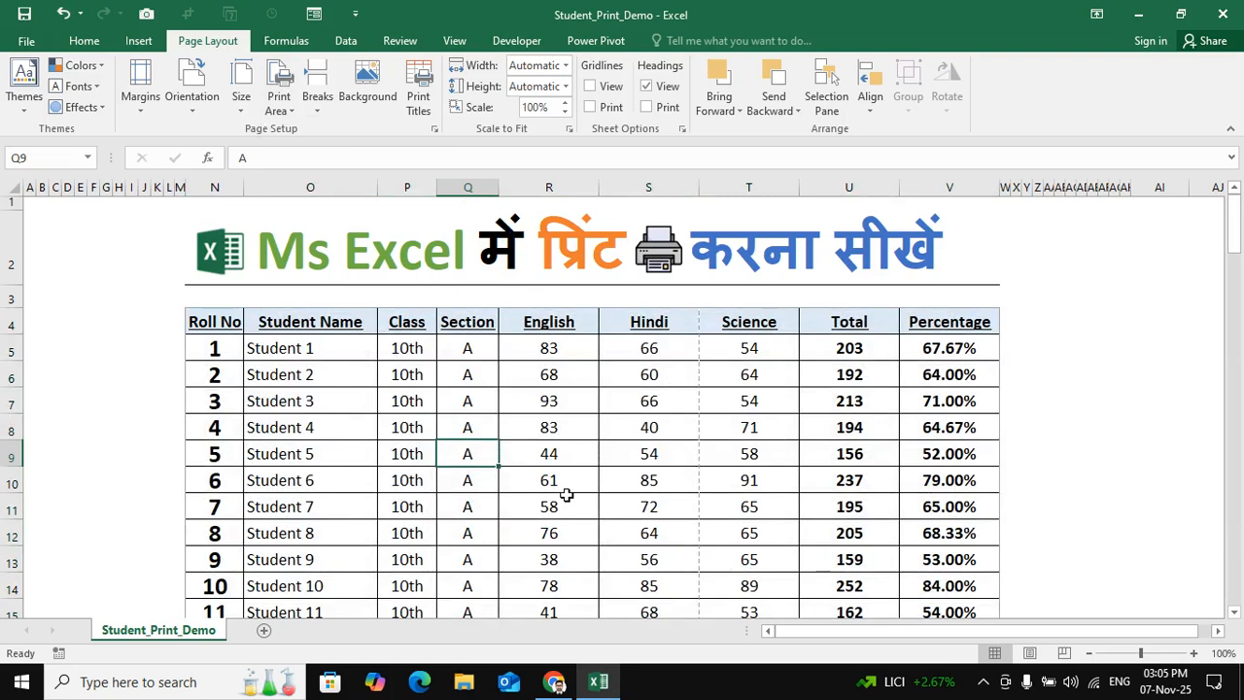
# - Set the paper size to A4 and the page orientation to Portrait
pyautogui.click(242, 101)
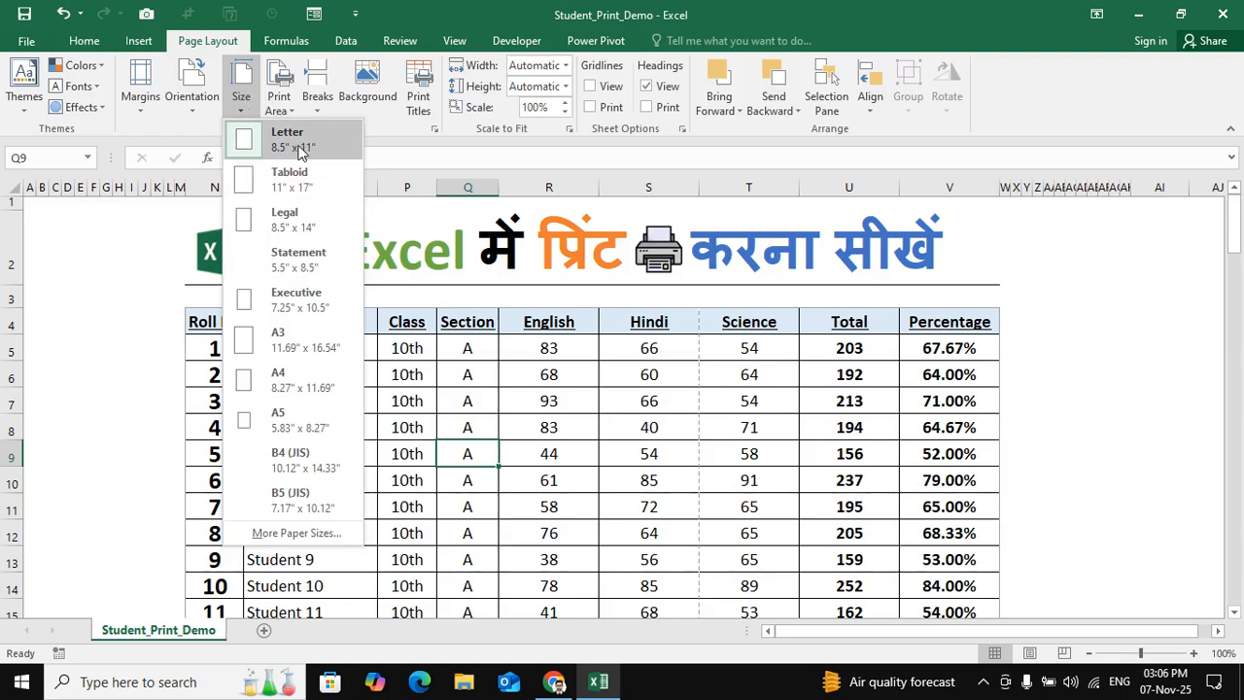
pyautogui.click(303, 383)
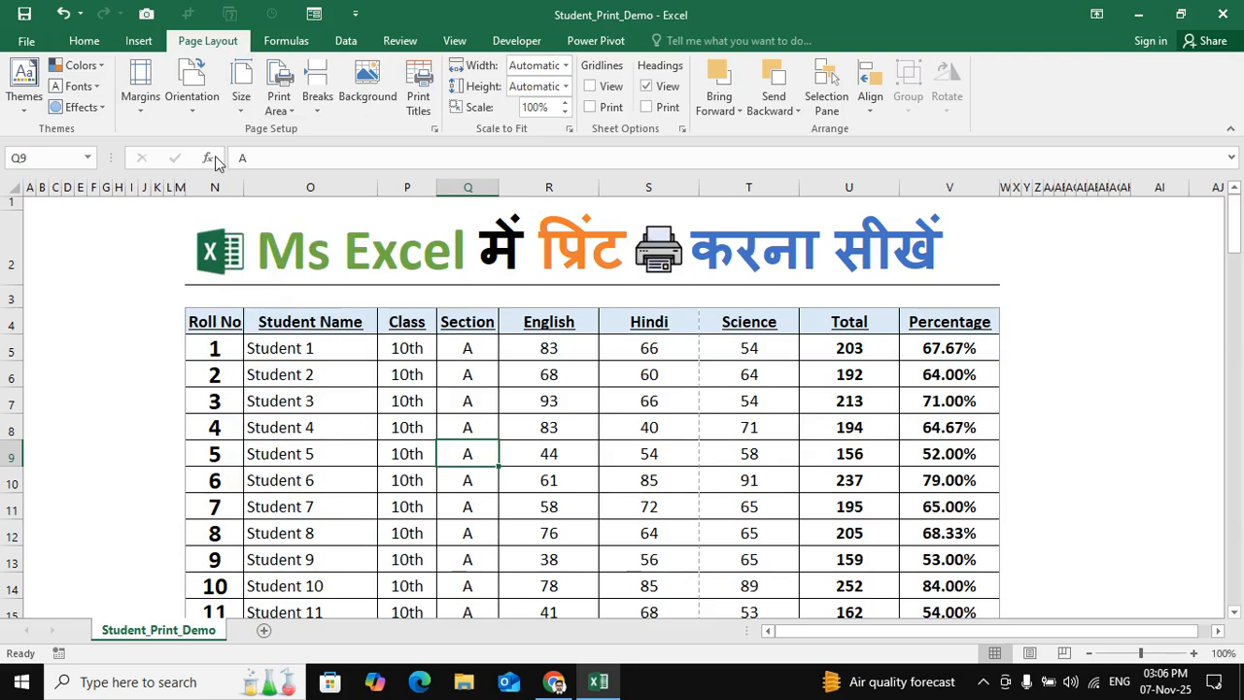
pyautogui.click(241, 98)
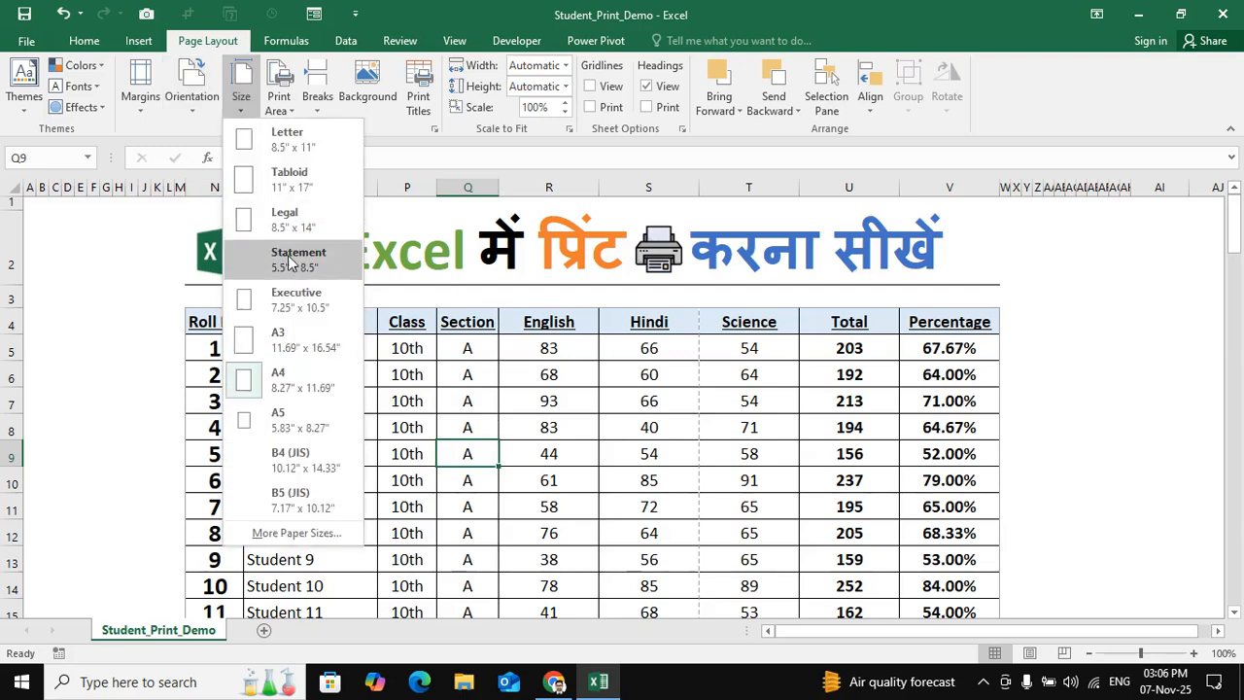
pyautogui.click(192, 109)
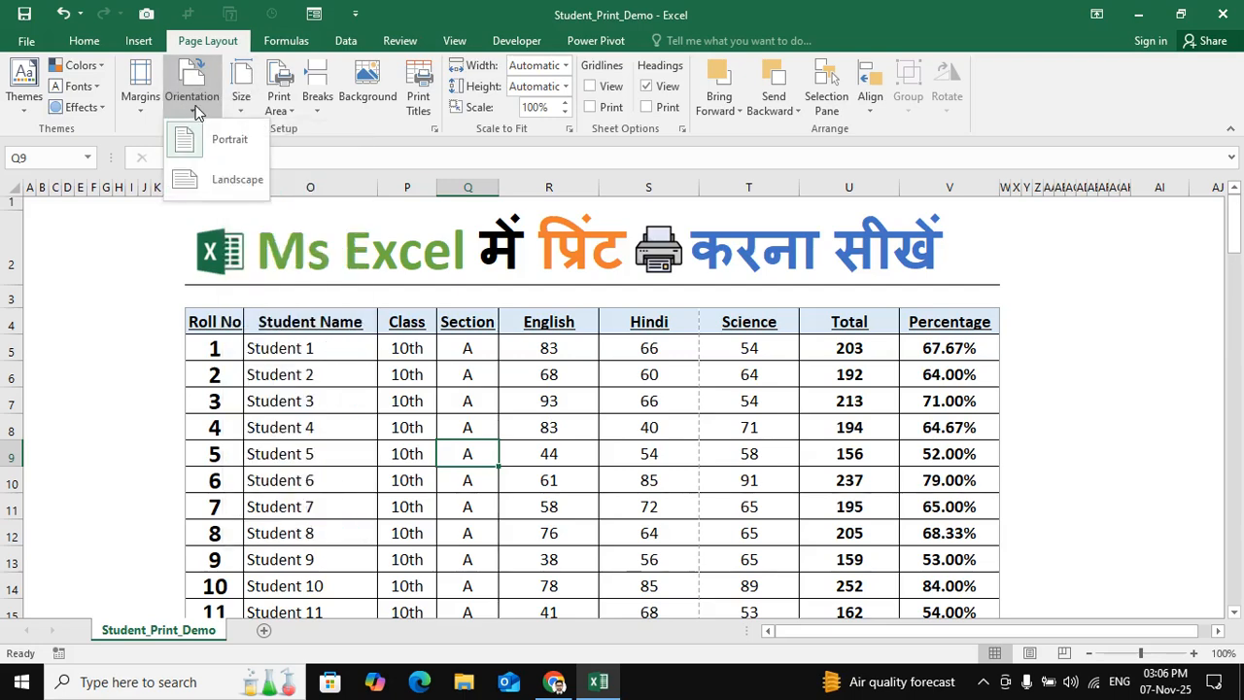
pyautogui.click(232, 143)
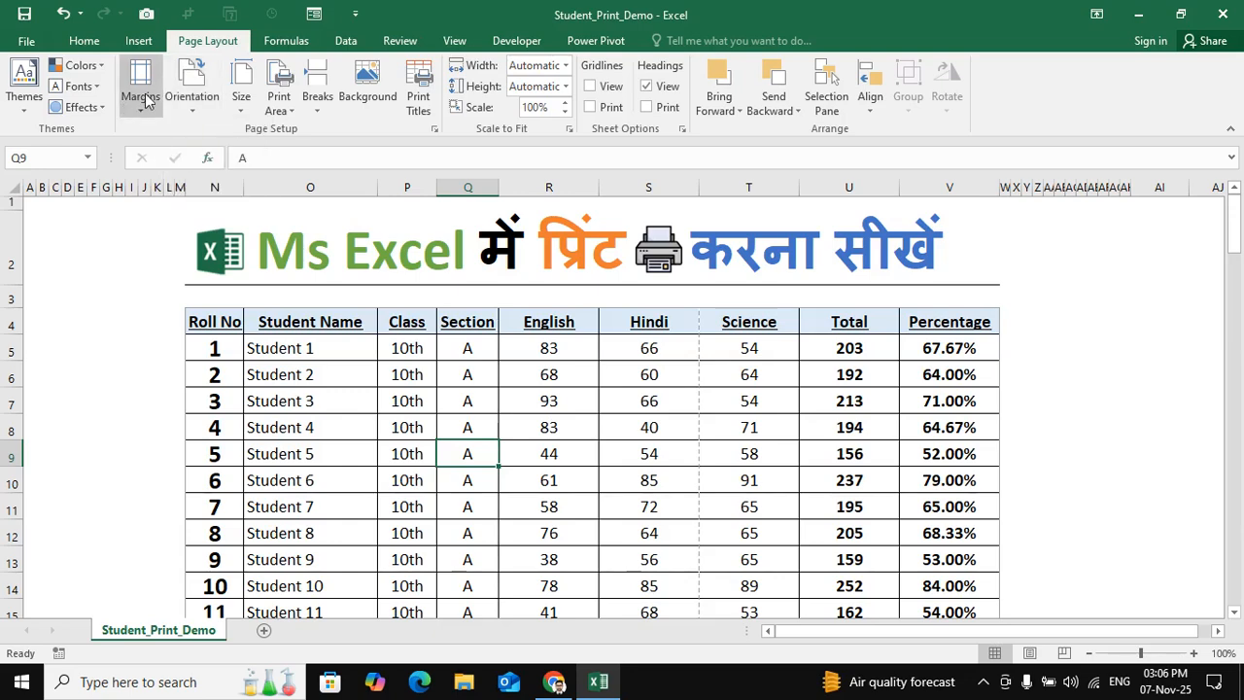
# - Preview the printout at a larger zoom to check which columns fit on the first page, and return to the sheet
pyautogui.click(28, 44)
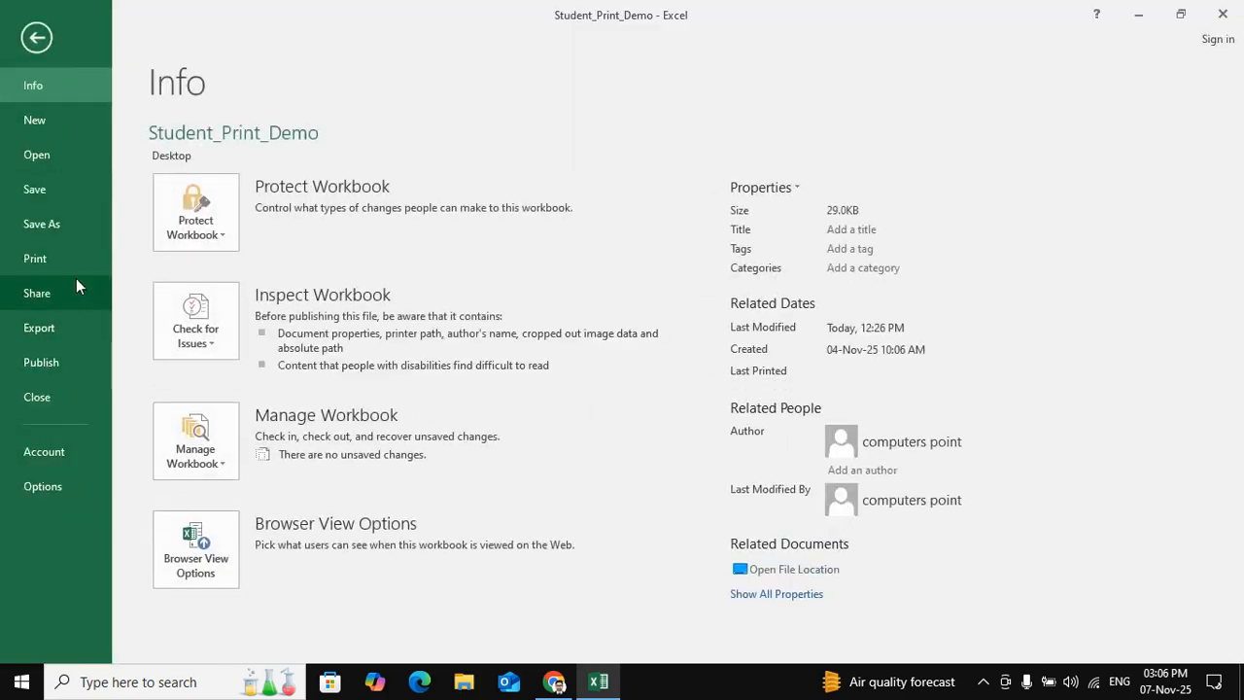
pyautogui.click(76, 260)
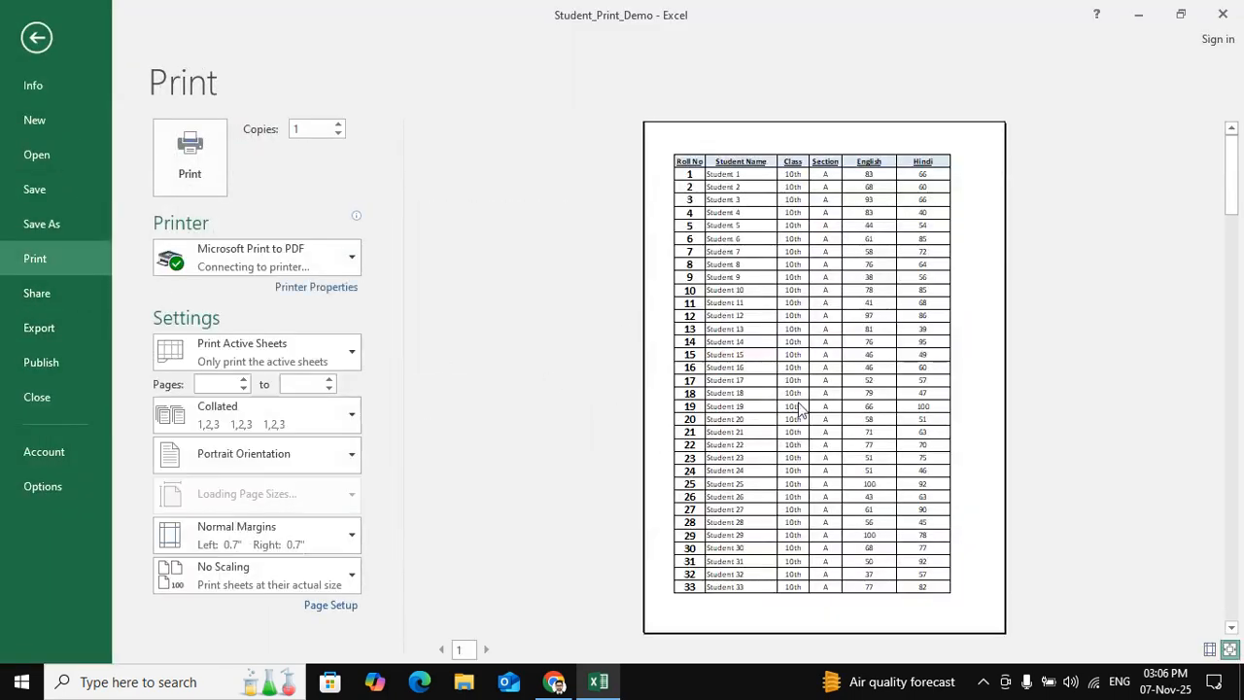
pyautogui.click(944, 418)
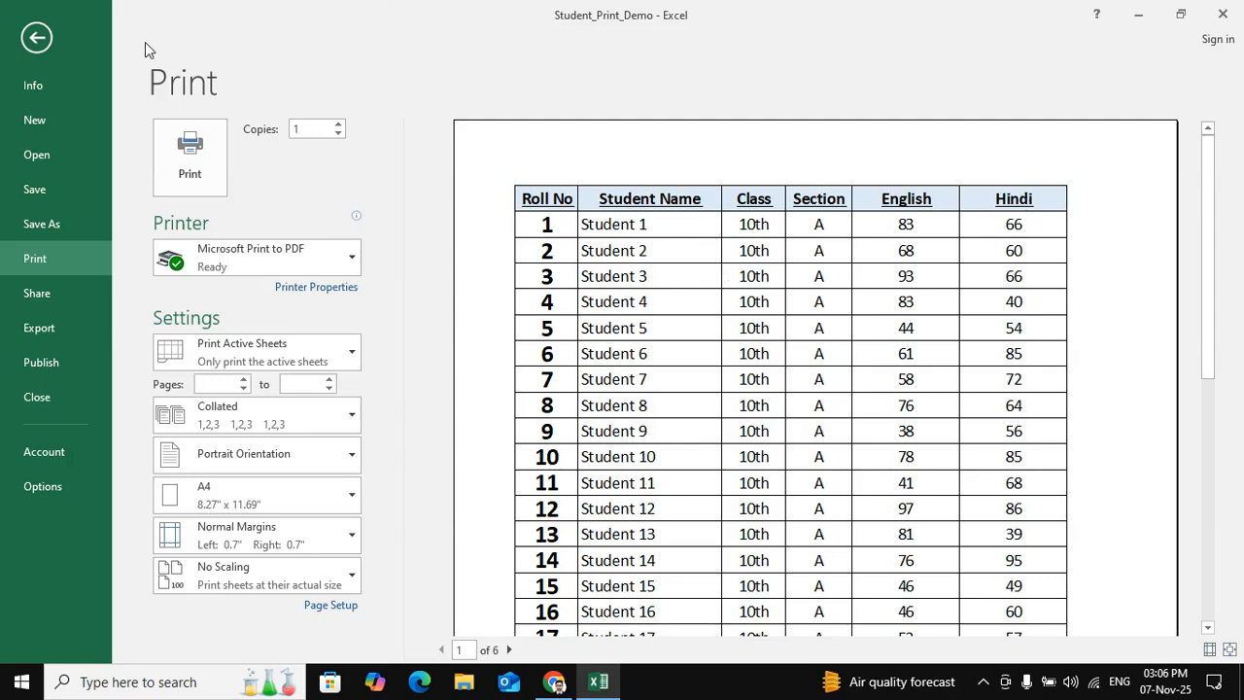
pyautogui.click(47, 36)
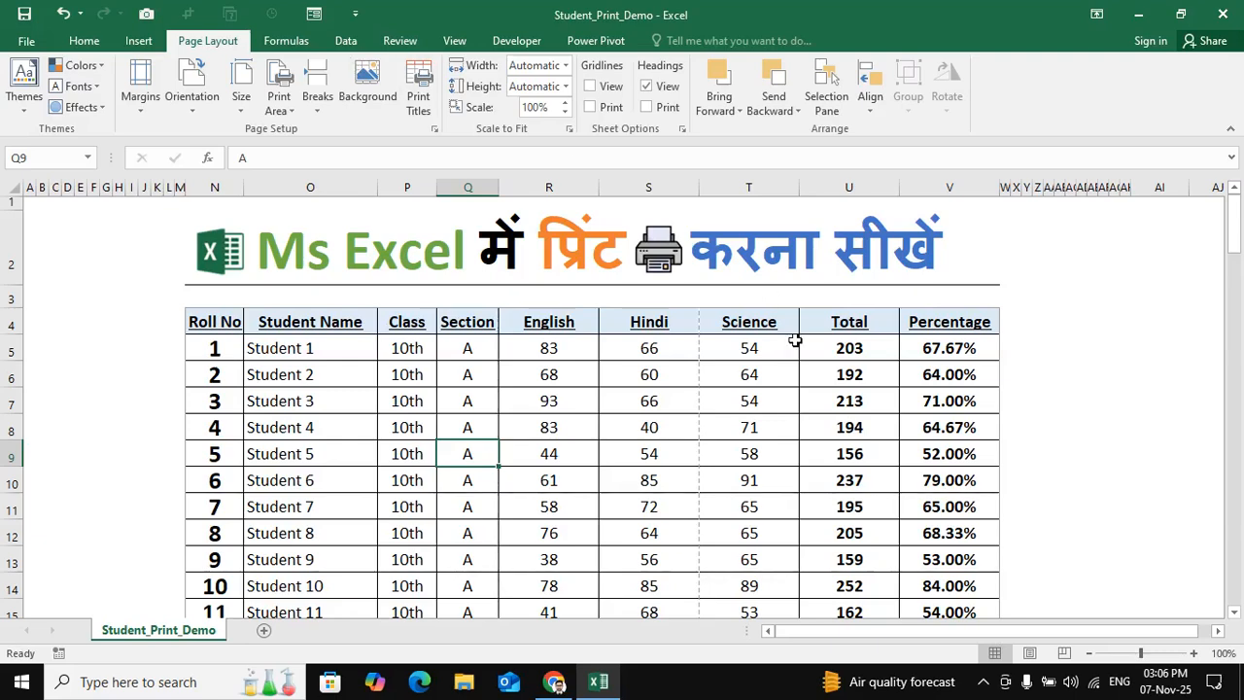
# - Examine which table columns fall on each side of the dashed page break after the Hindi column
pyautogui.click(654, 358)
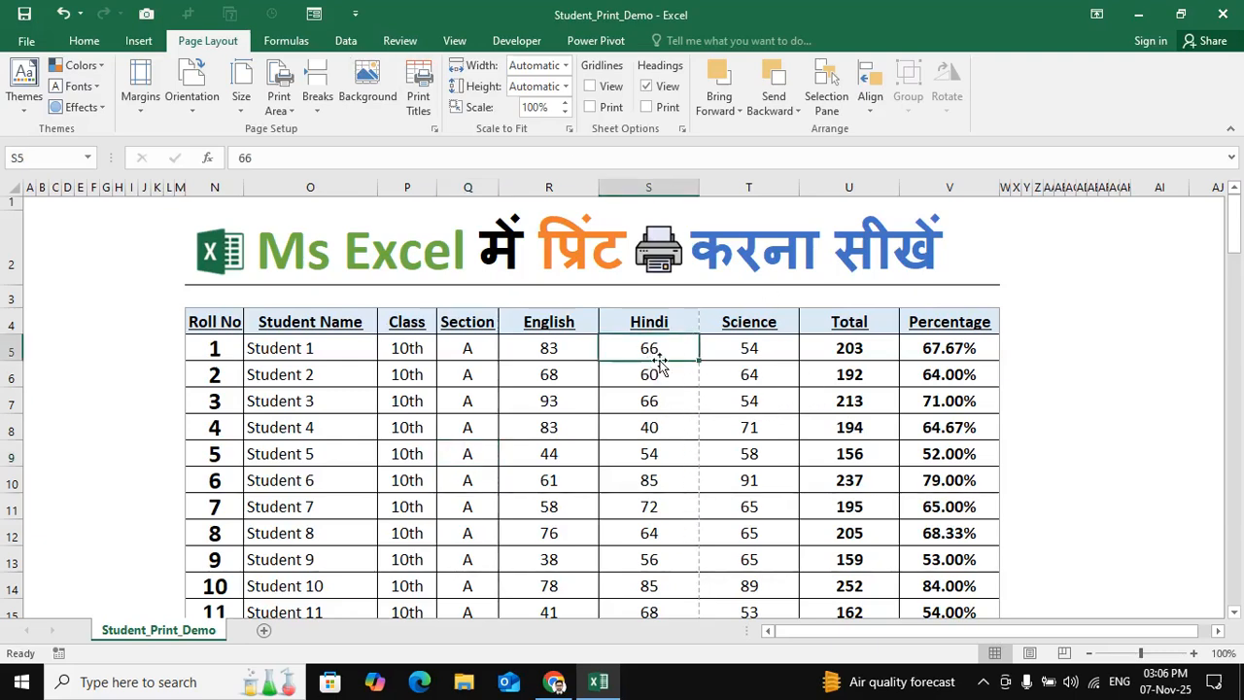
pyautogui.moveTo(677, 321); pyautogui.dragTo(683, 480)
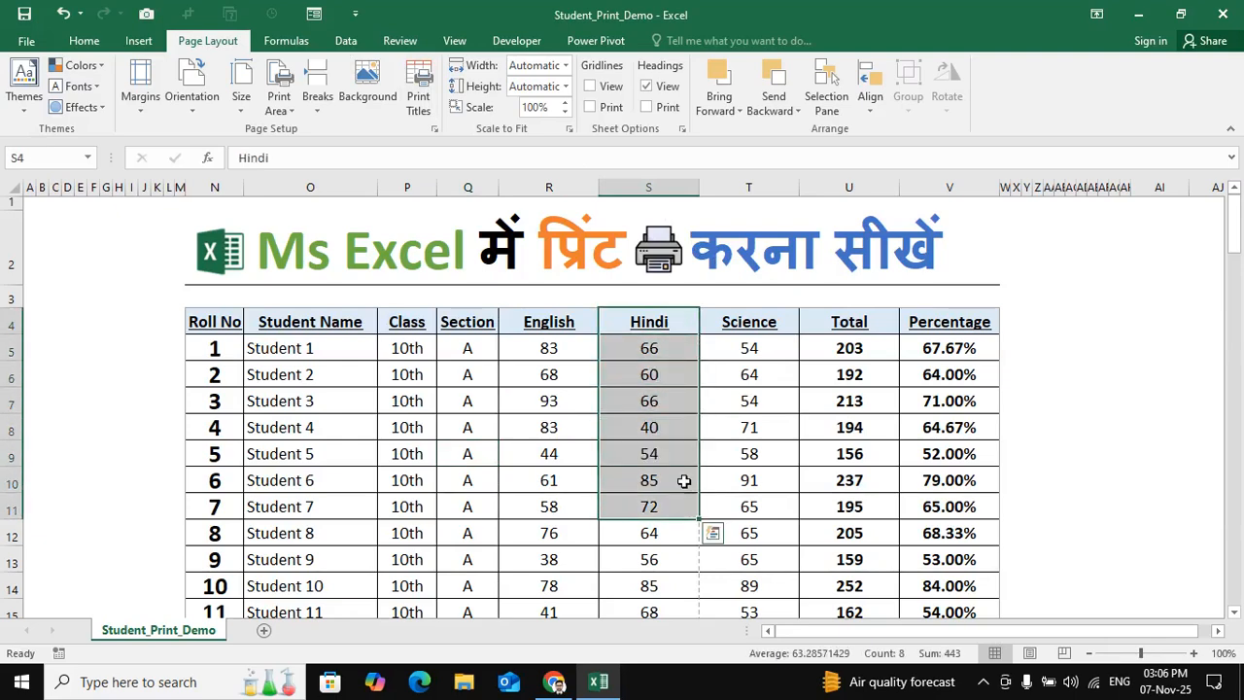
pyautogui.click(758, 382)
pyautogui.click(872, 377)
pyautogui.click(929, 374)
pyautogui.moveTo(749, 369); pyautogui.dragTo(960, 385)
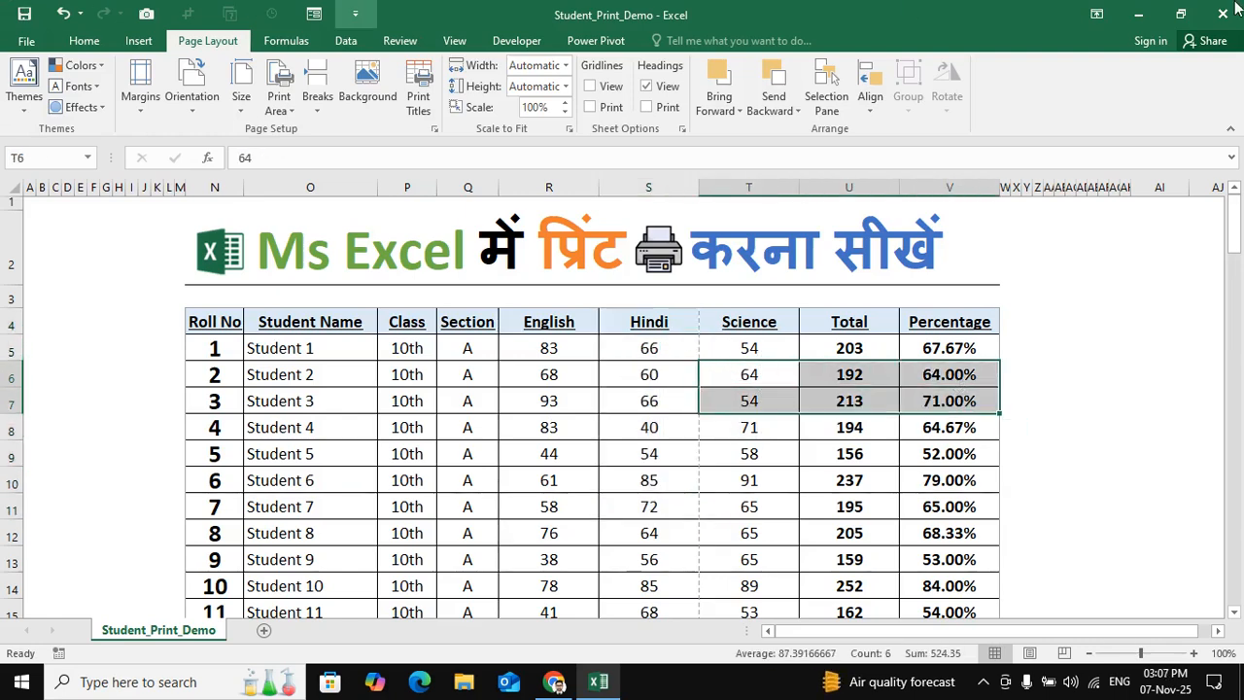
pyautogui.moveTo(789, 352); pyautogui.dragTo(945, 502)
pyautogui.moveTo(214, 325); pyautogui.dragTo(955, 595)
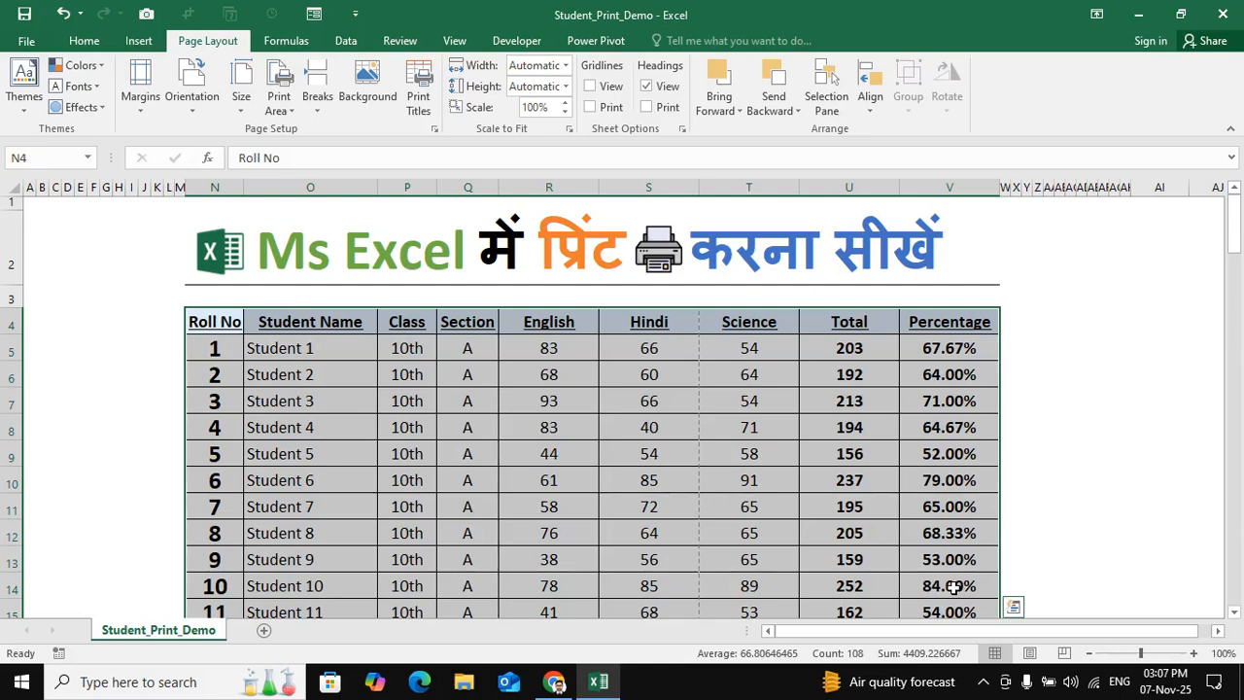
pyautogui.click(559, 431)
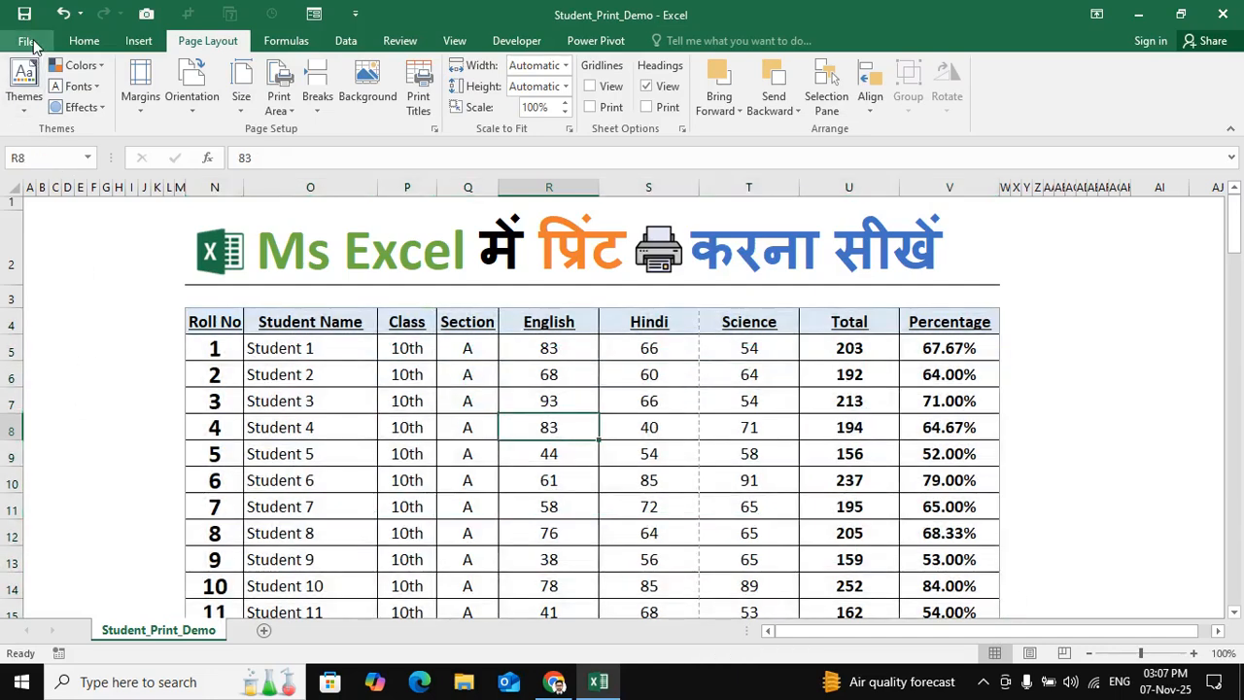
# - Show the margins in the print preview and narrow the left margin to about 0.12" and the right to about 0.14"
pyautogui.hotkey('alt', 'f')
pyautogui.click(60, 259)
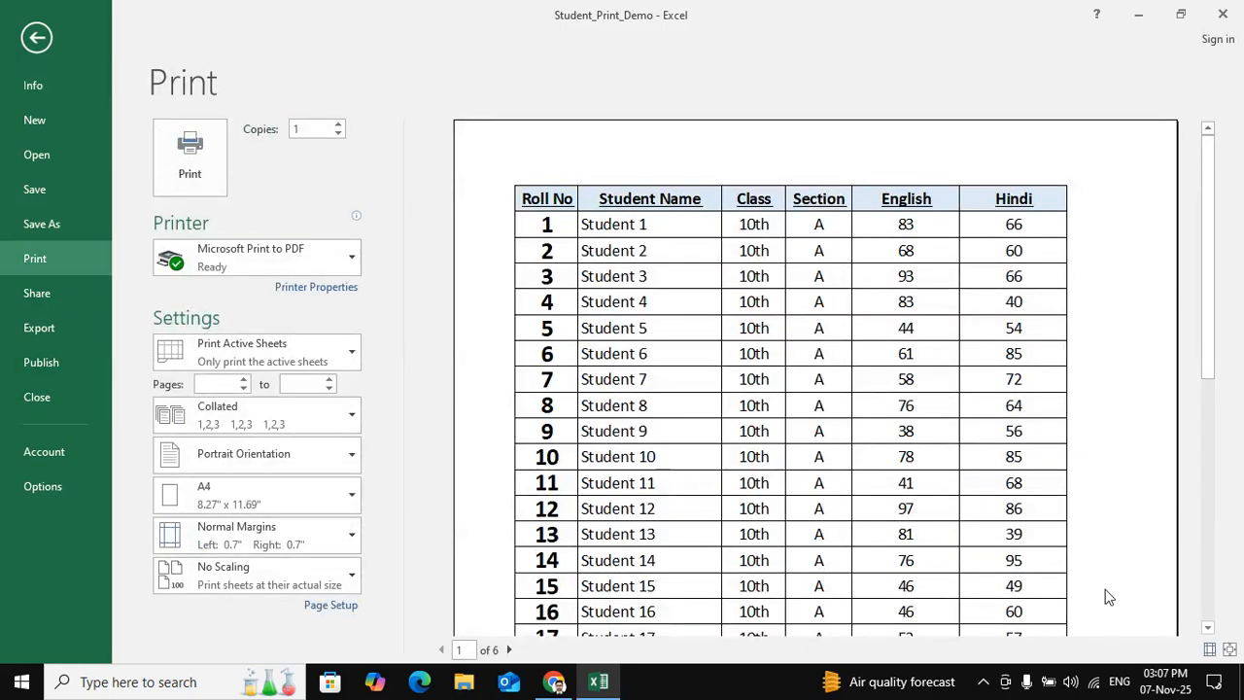
pyautogui.click(1209, 650)
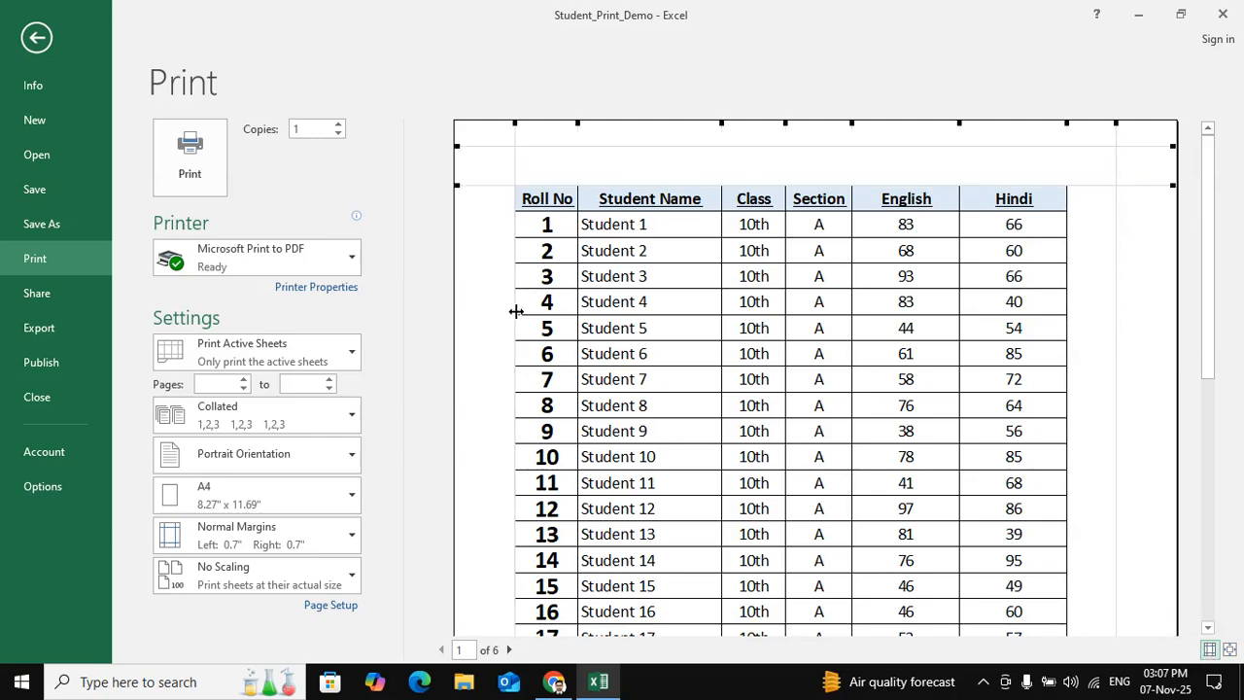
pyautogui.moveTo(517, 312); pyautogui.dragTo(470, 320)
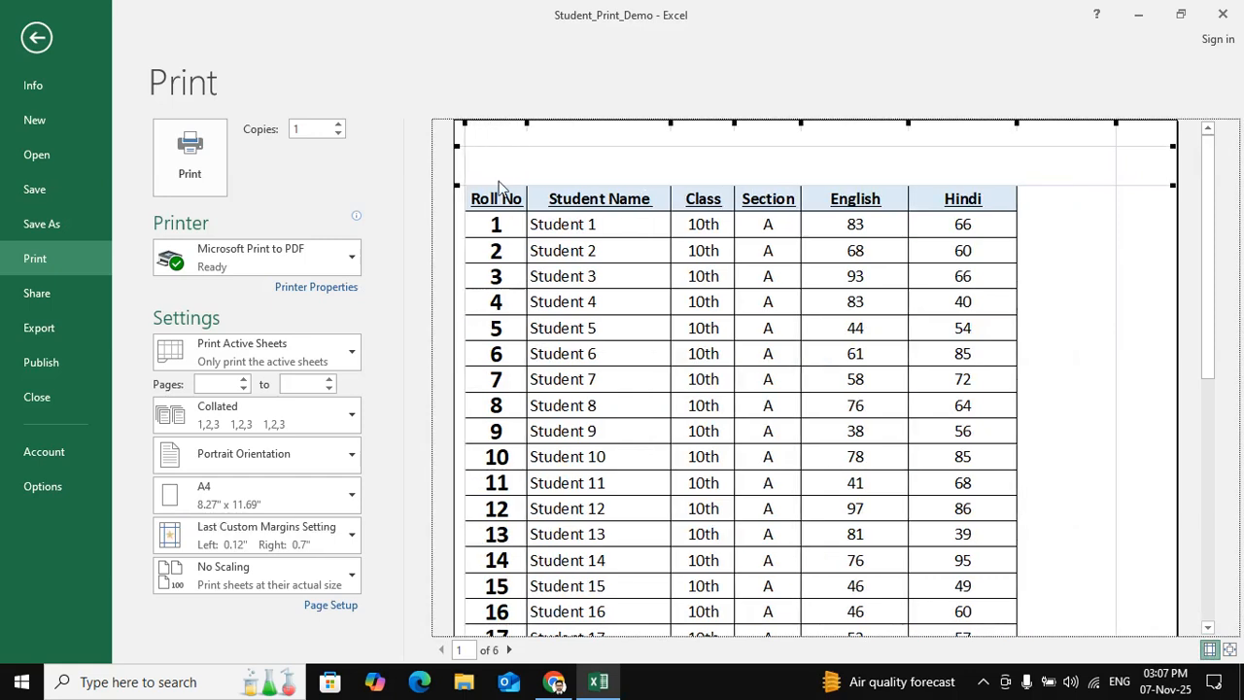
pyautogui.moveTo(1117, 405); pyautogui.dragTo(1170, 421)
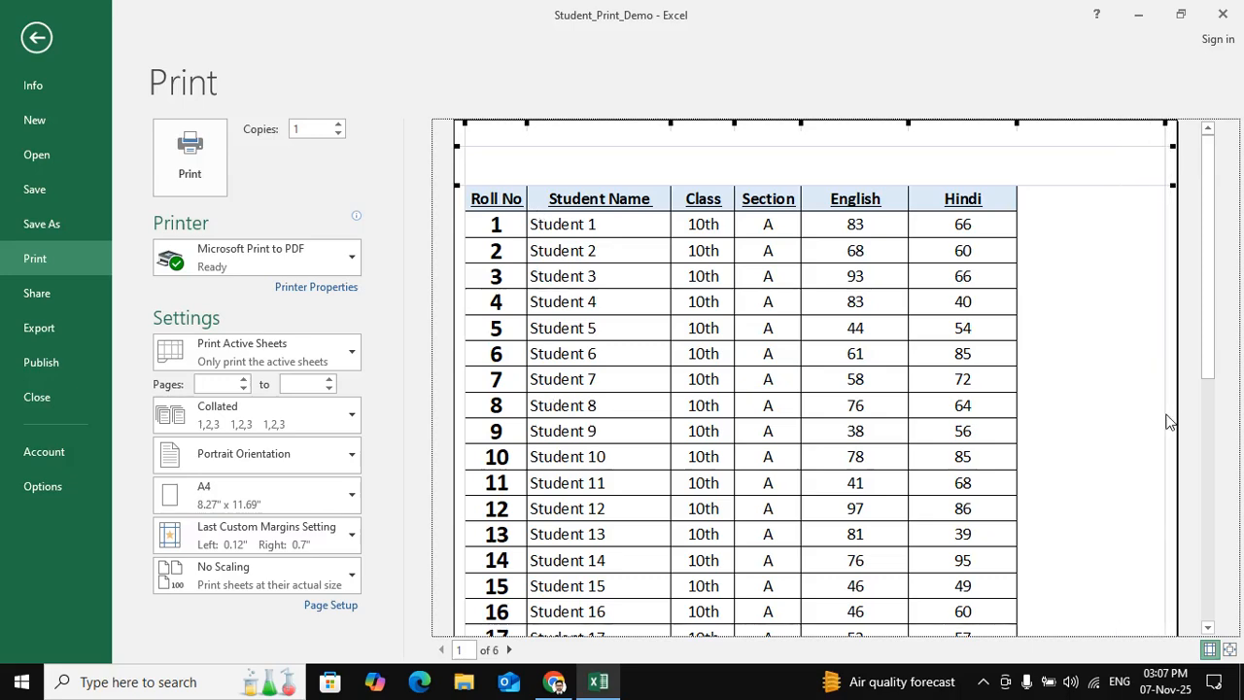
# - Reduce the top margin to the header line and move the bottom margin down close to the page edge
pyautogui.moveTo(748, 185); pyautogui.dragTo(755, 146)
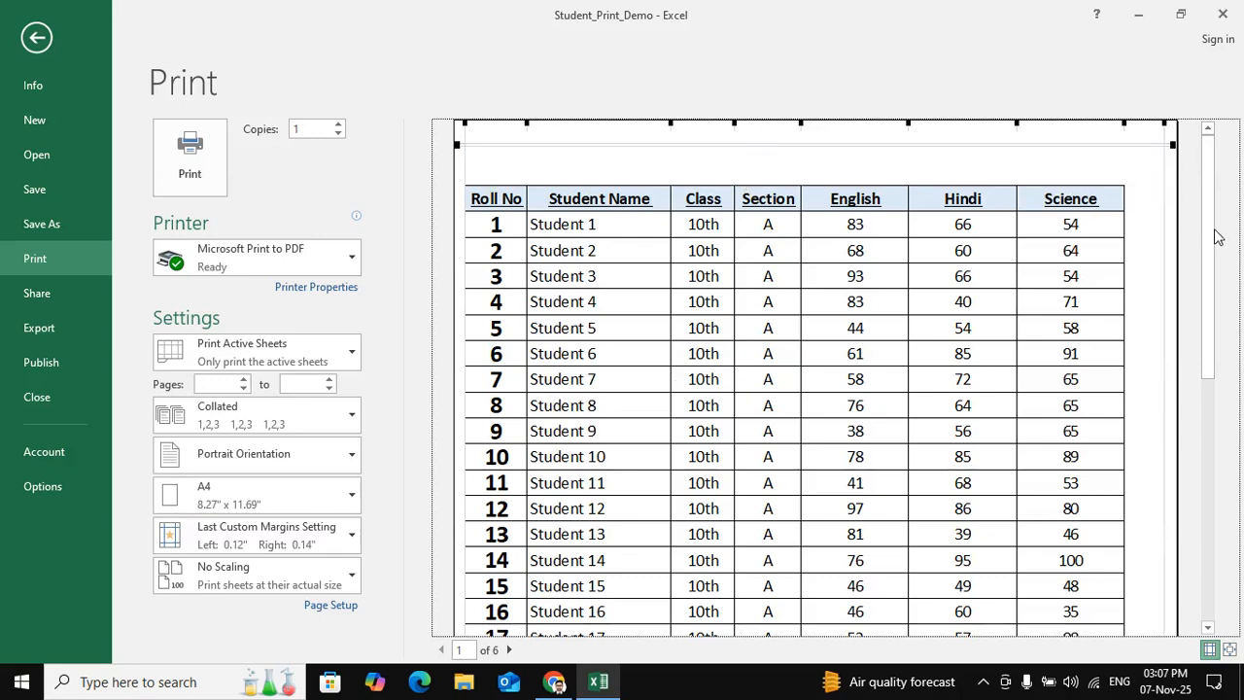
pyautogui.moveTo(1209, 211); pyautogui.dragTo(1217, 472)
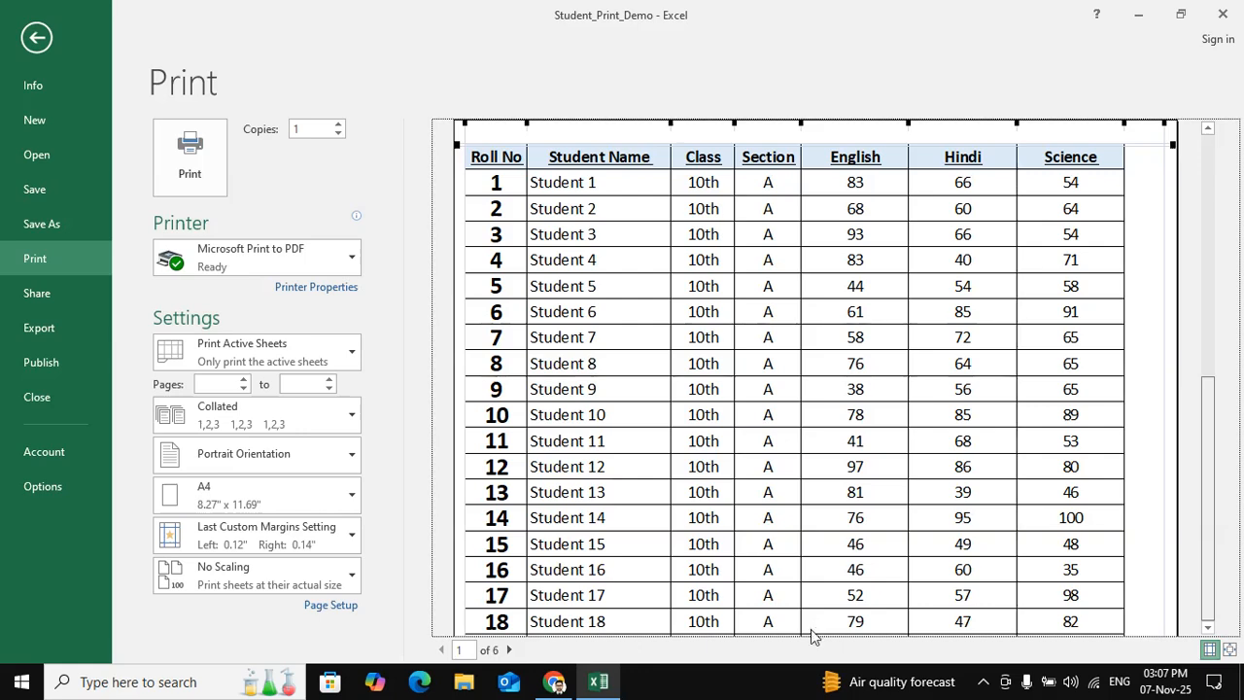
pyautogui.scroll(-5, 810, 629)
pyautogui.moveTo(817, 570); pyautogui.dragTo(828, 630)
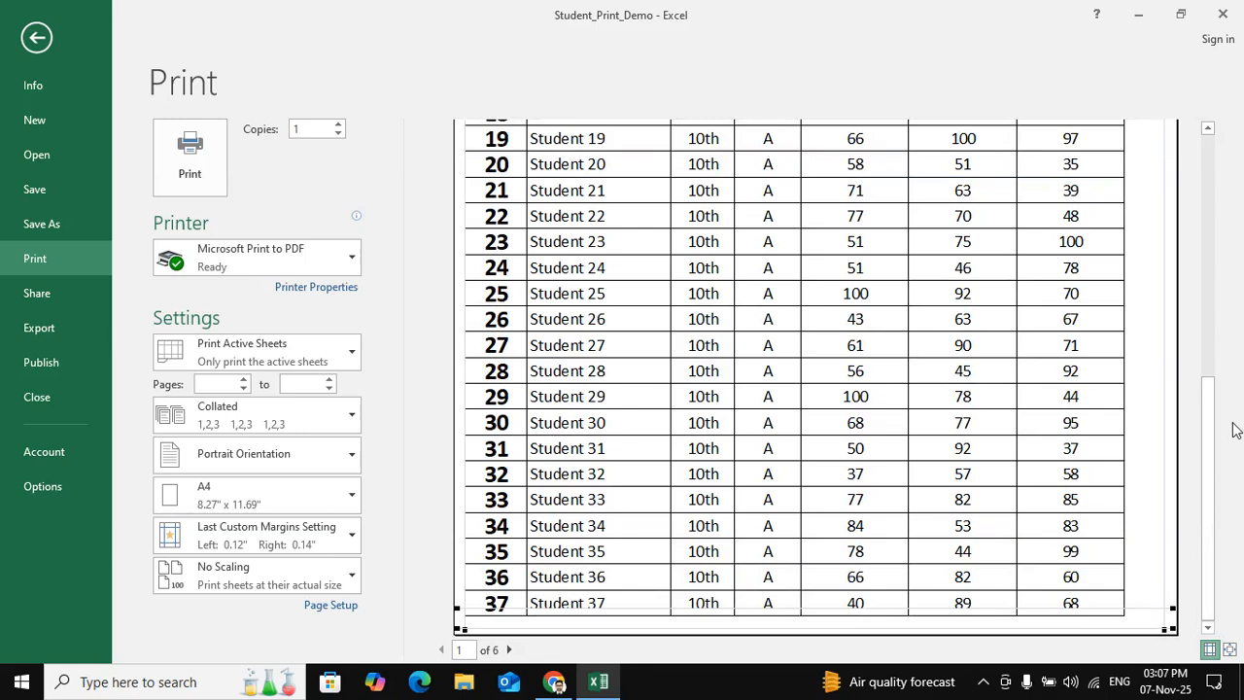
pyautogui.moveTo(1212, 360); pyautogui.dragTo(1210, 214)
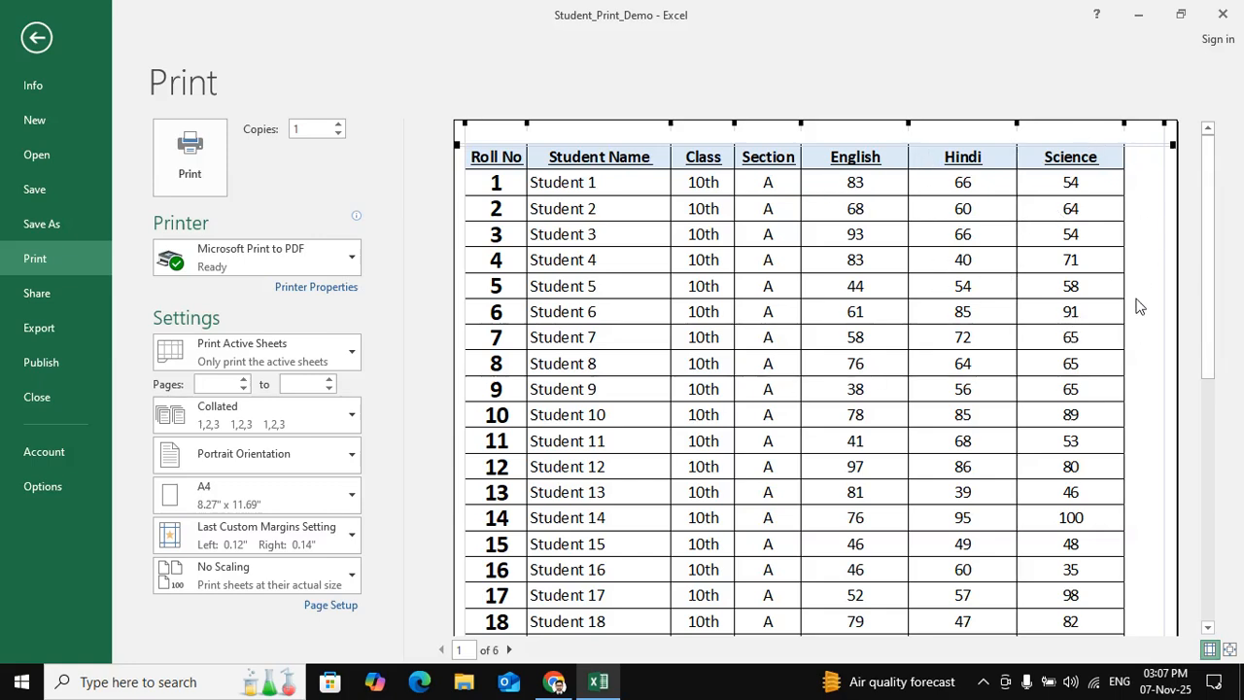
# - Return to the worksheet and check the Total and Percentage columns against the page break
pyautogui.click(39, 39)
pyautogui.click(866, 342)
pyautogui.click(974, 348)
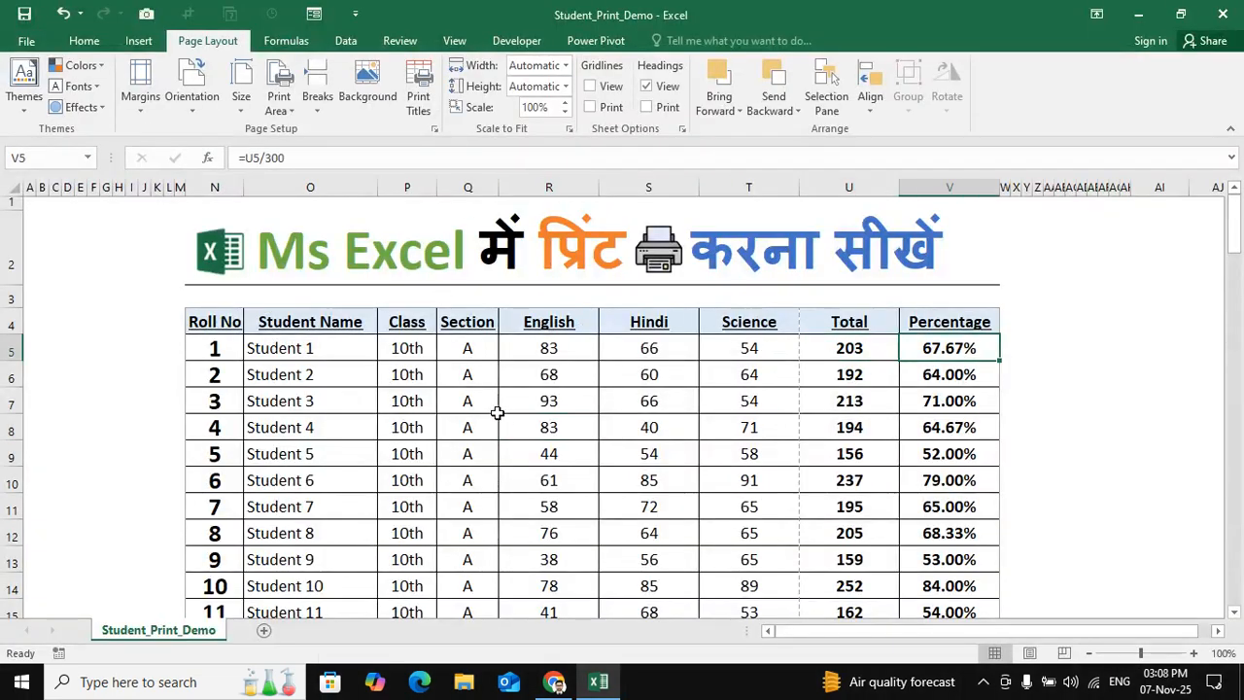
# - Autofit the widths of columns R to V, from English through Percentage, to their contents
pyautogui.moveTo(579, 350); pyautogui.dragTo(549, 480)
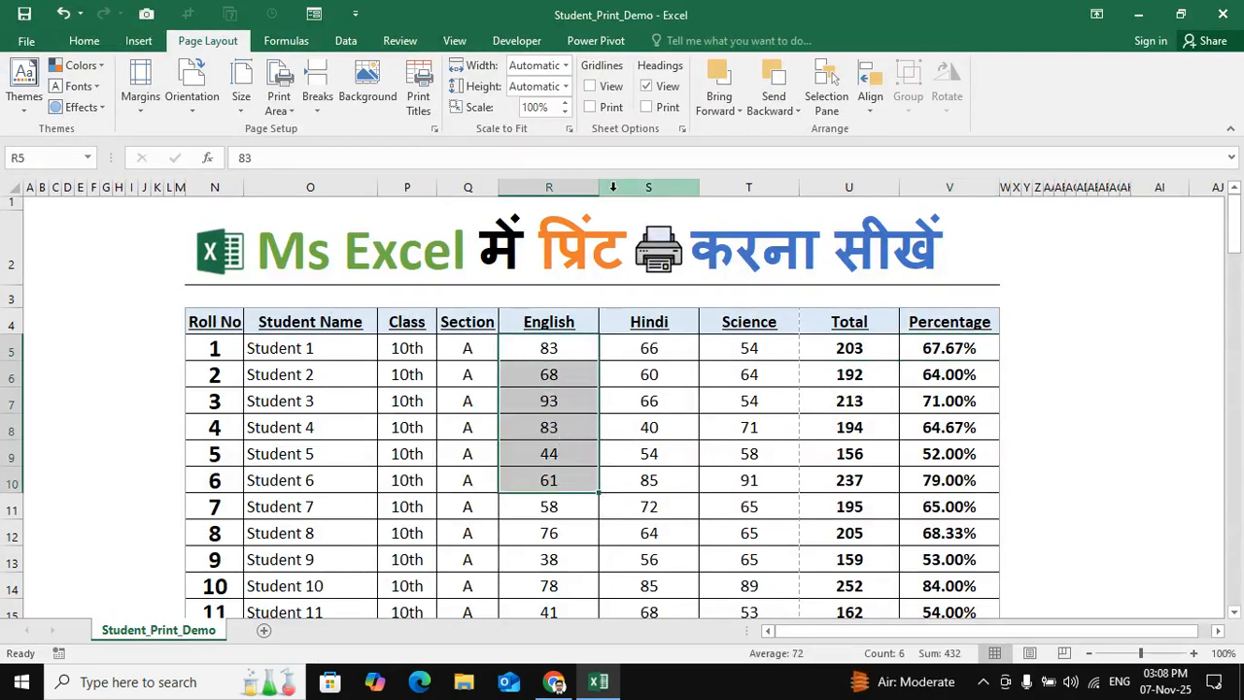
pyautogui.click(554, 374)
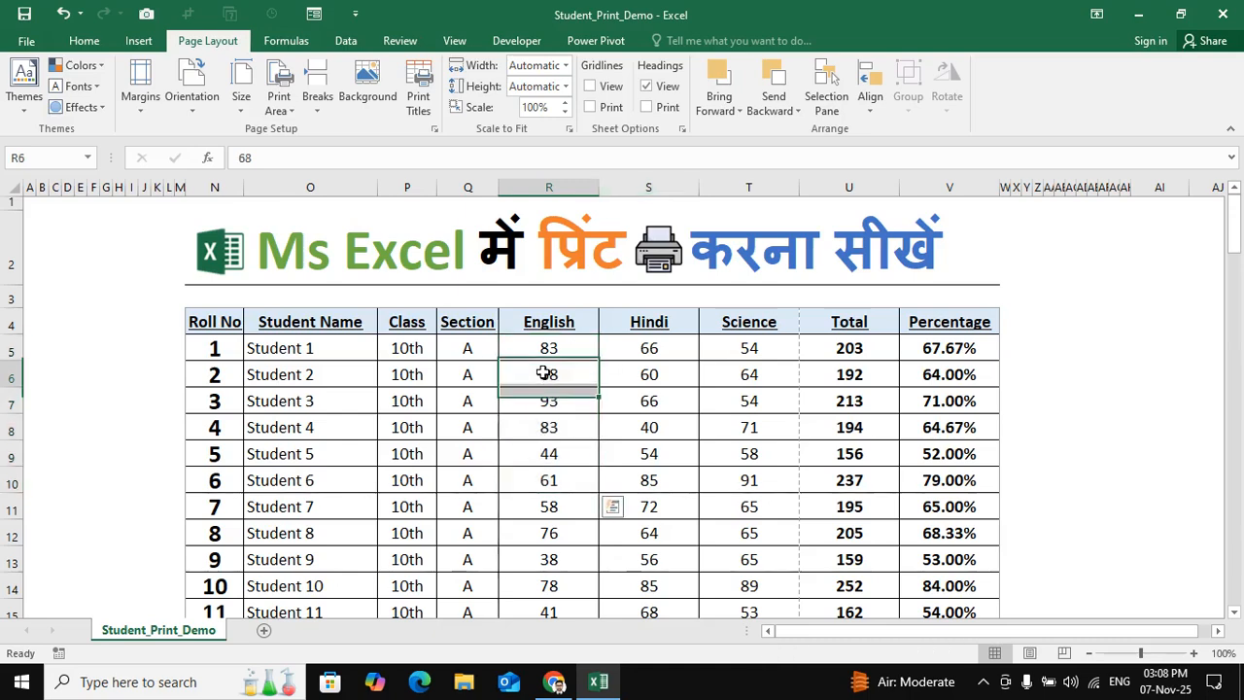
pyautogui.moveTo(591, 321); pyautogui.dragTo(583, 374)
pyautogui.moveTo(591, 184); pyautogui.dragTo(948, 204)
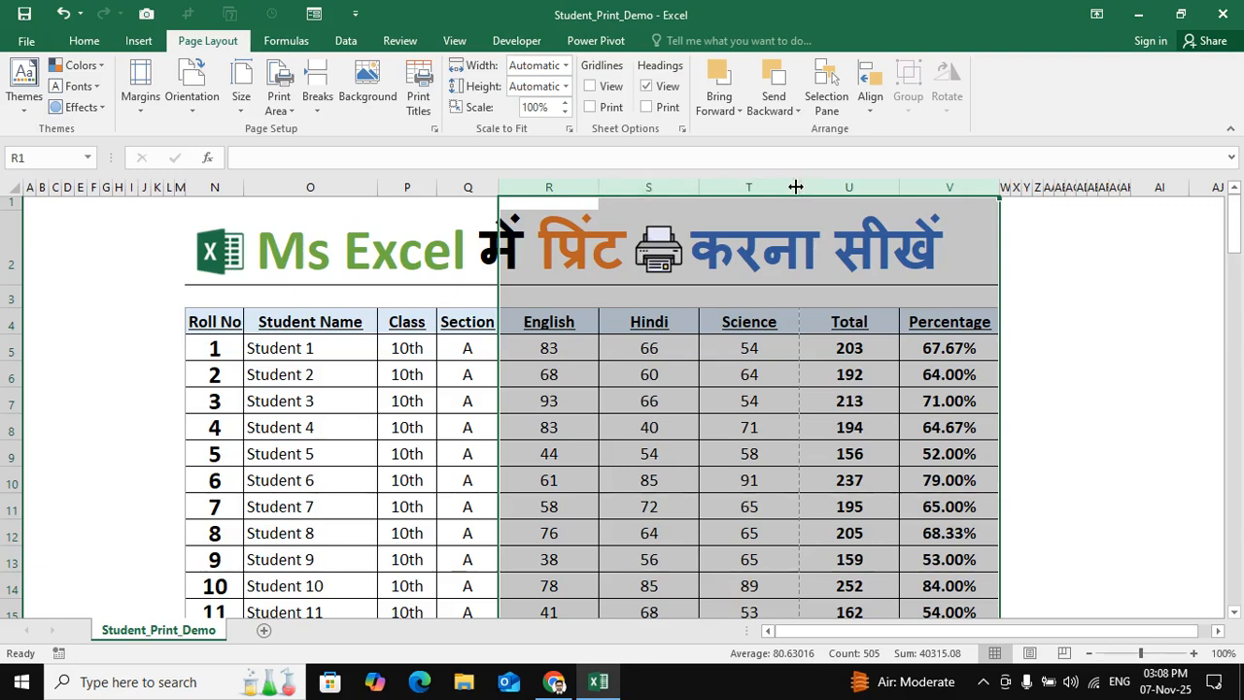
pyautogui.doubleClick(799, 187)
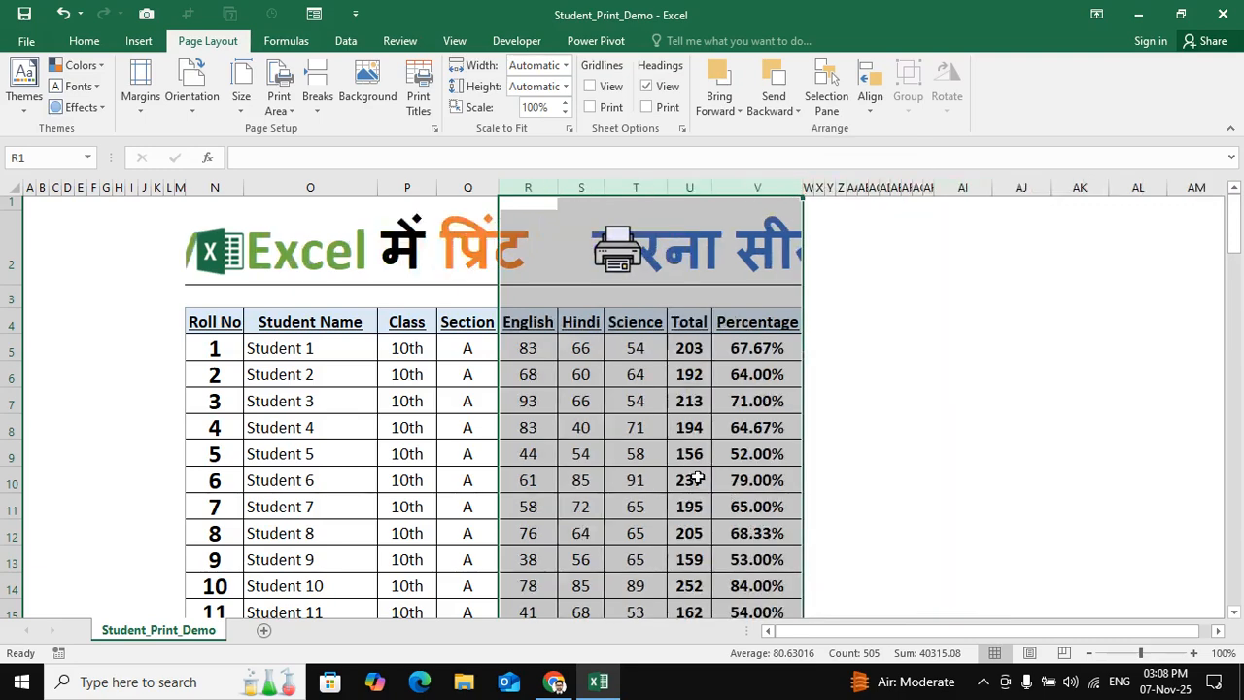
pyautogui.moveTo(609, 484); pyautogui.dragTo(610, 473)
pyautogui.moveTo(512, 326); pyautogui.dragTo(729, 328)
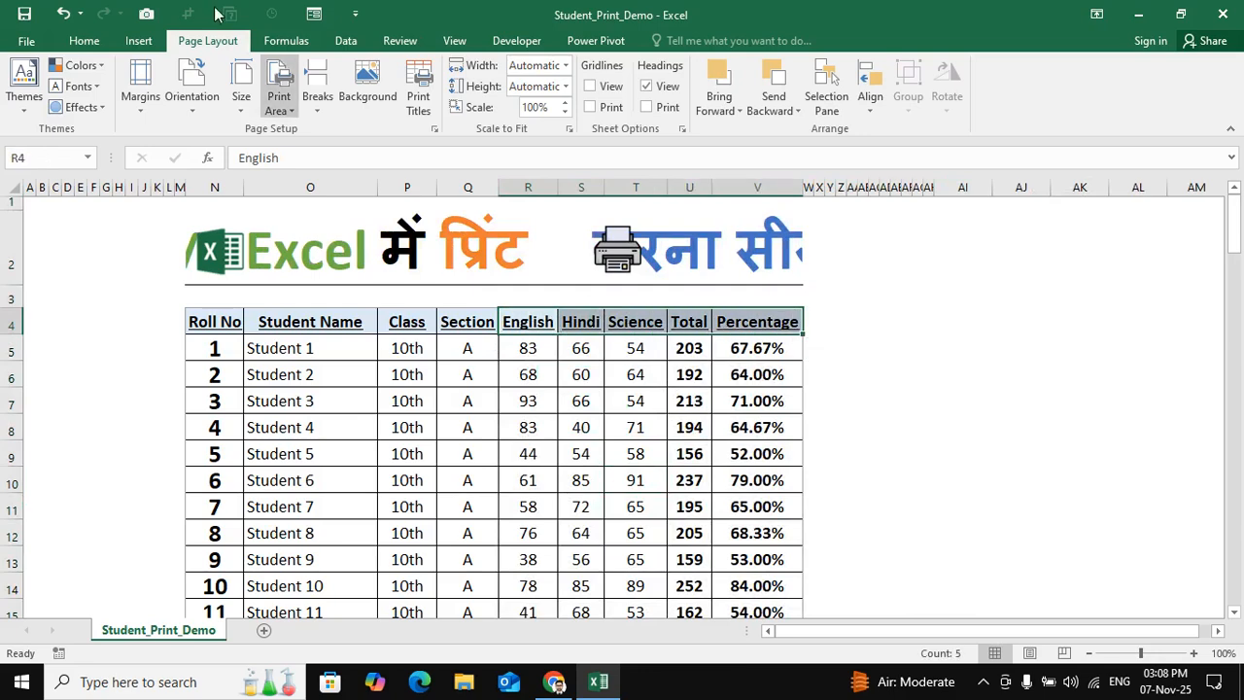
pyautogui.click(27, 41)
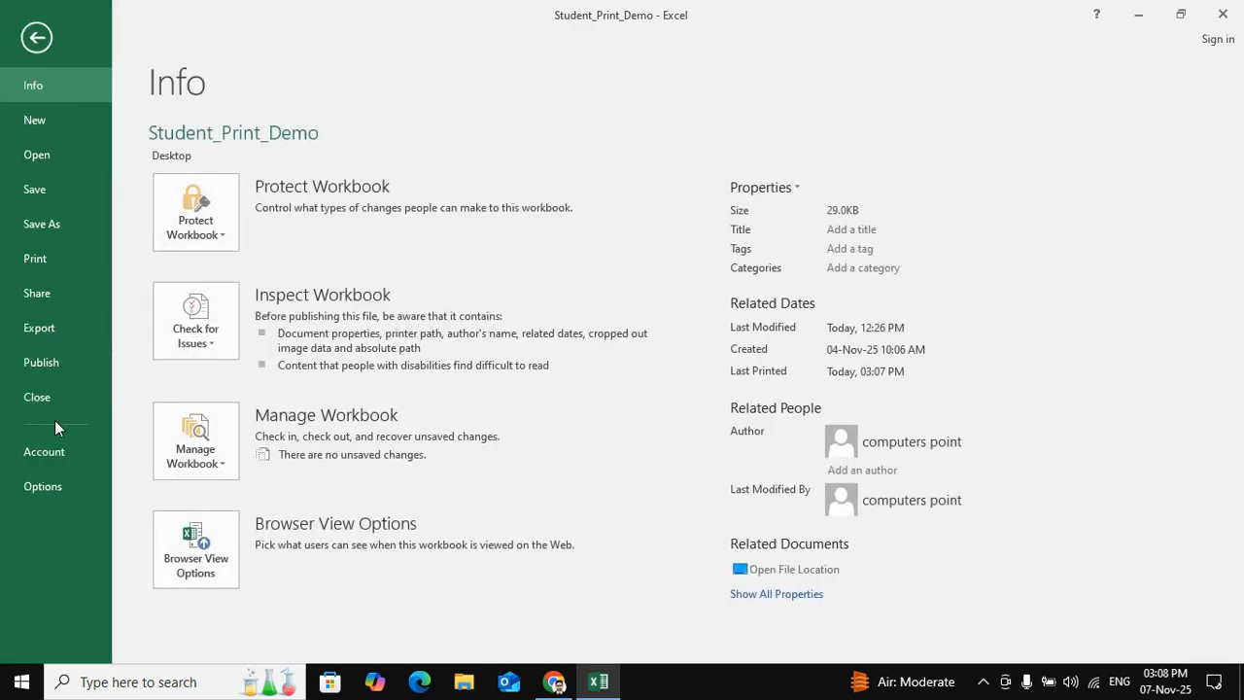
pyautogui.click(58, 475)
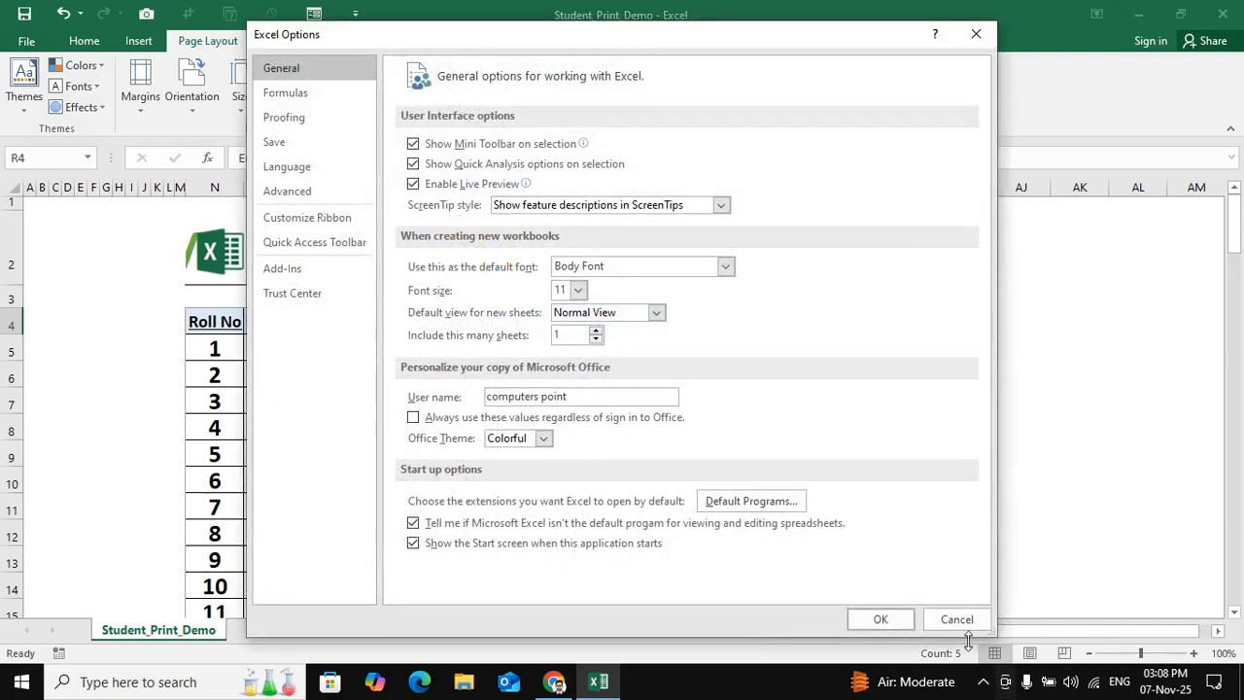
pyautogui.click(960, 623)
# - Open the print preview and widen the left margin to about 0.27"
pyautogui.click(26, 41)
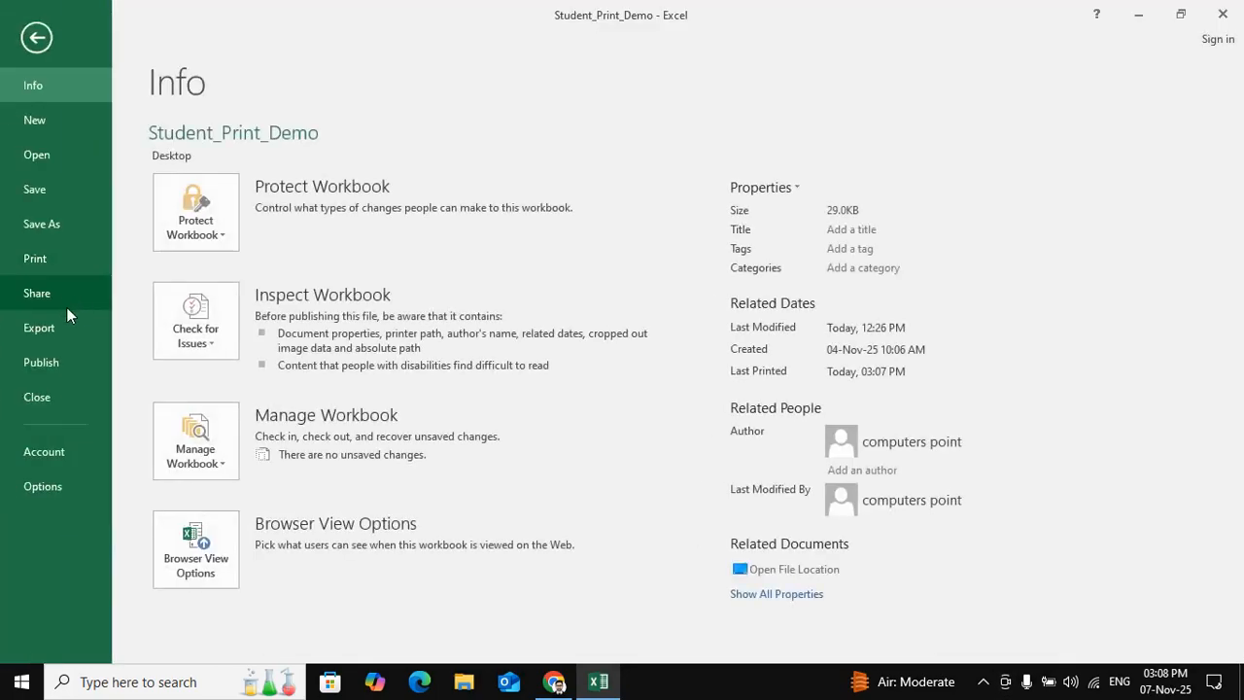
pyautogui.click(63, 270)
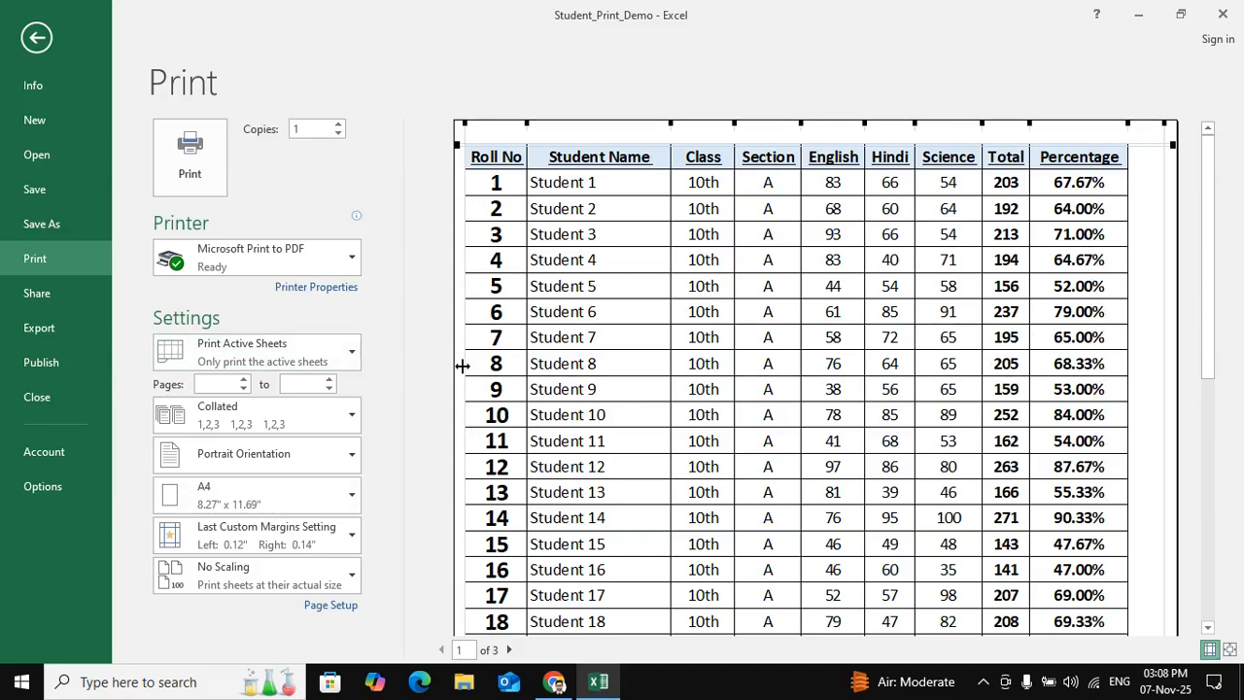
pyautogui.moveTo(467, 366); pyautogui.dragTo(479, 371)
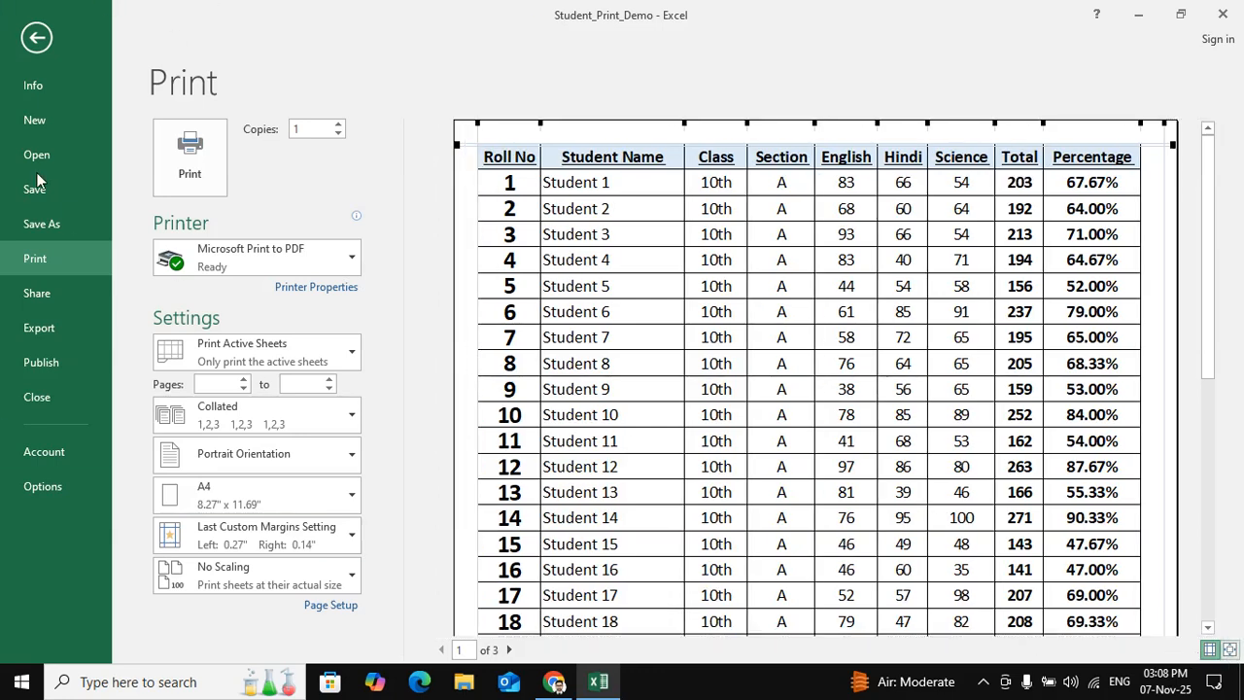
# - Show whole pages in the print preview, check each page for the table's header row, and return to the worksheet
pyautogui.click(1229, 650)
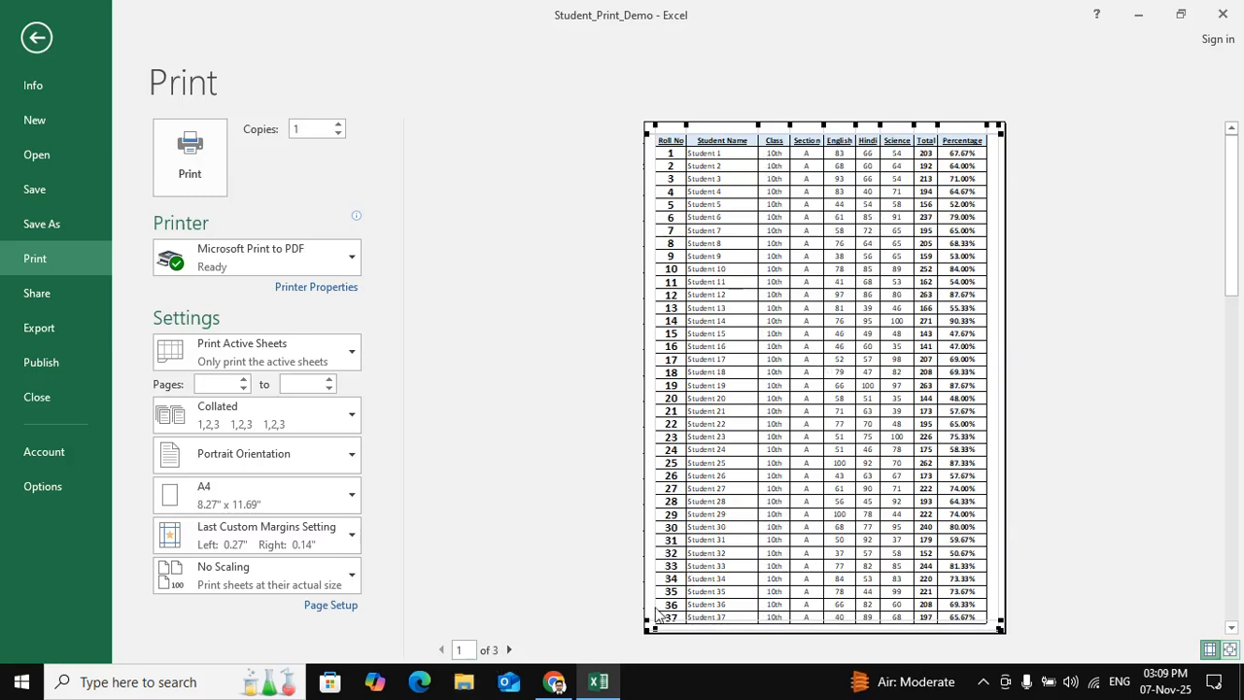
pyautogui.click(509, 649)
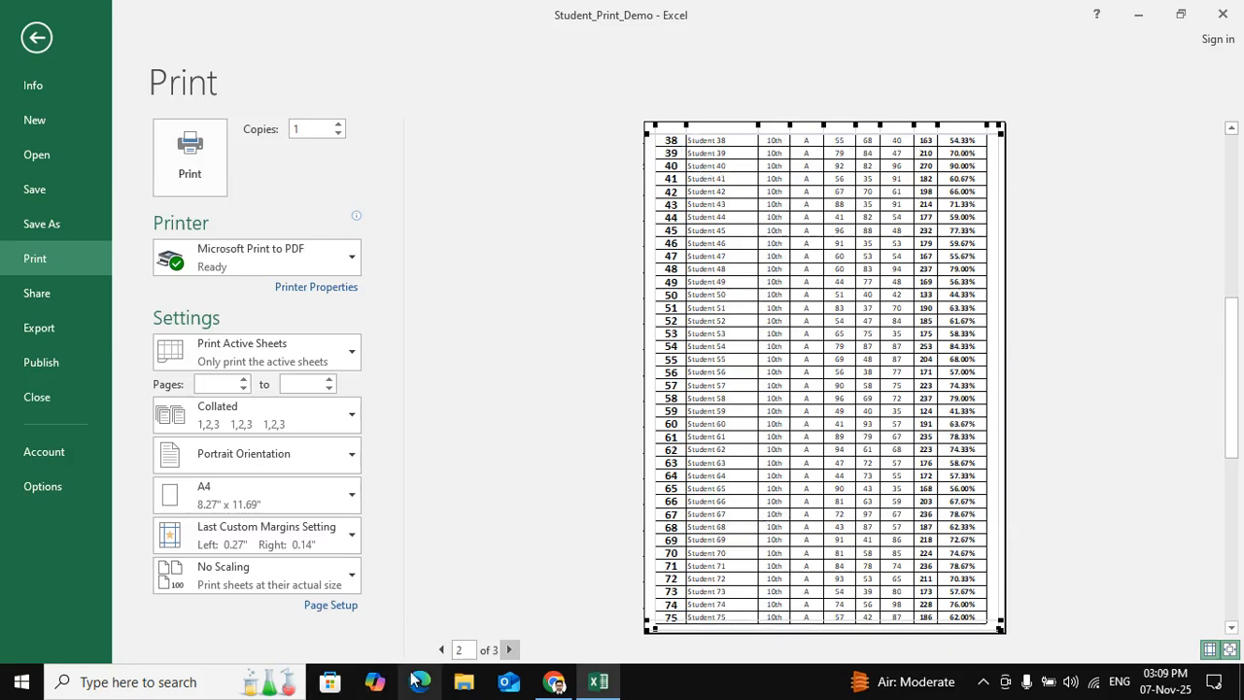
pyautogui.click(441, 649)
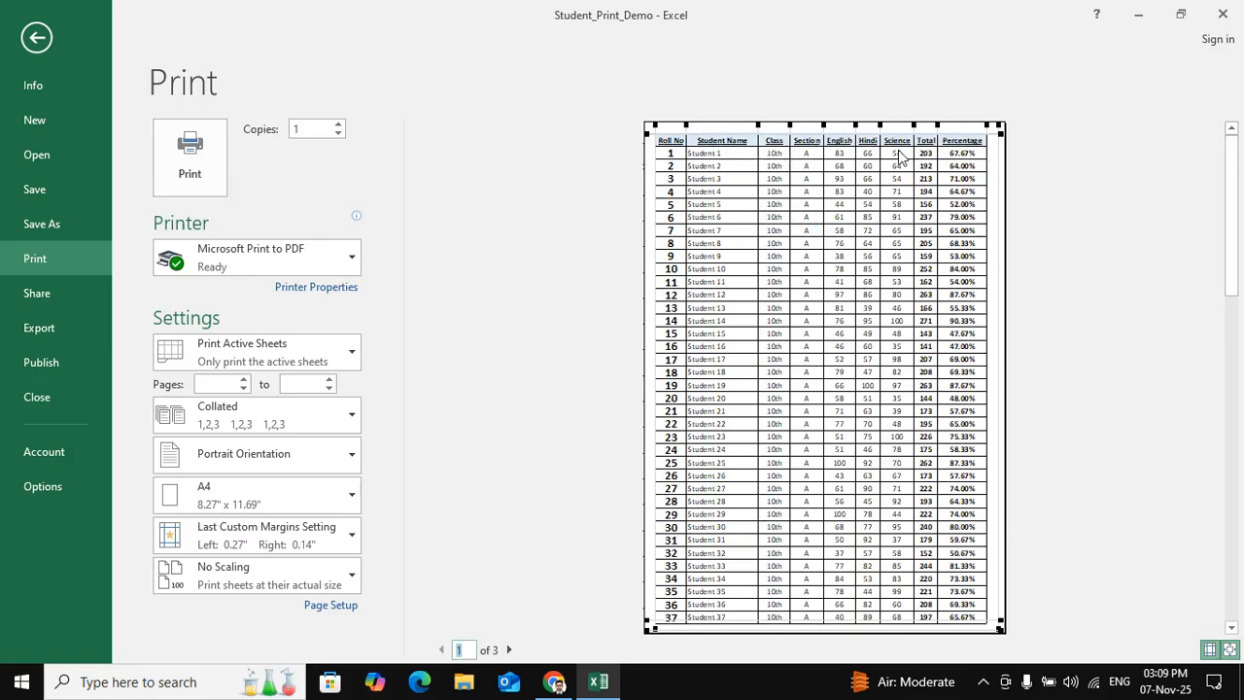
pyautogui.click(508, 649)
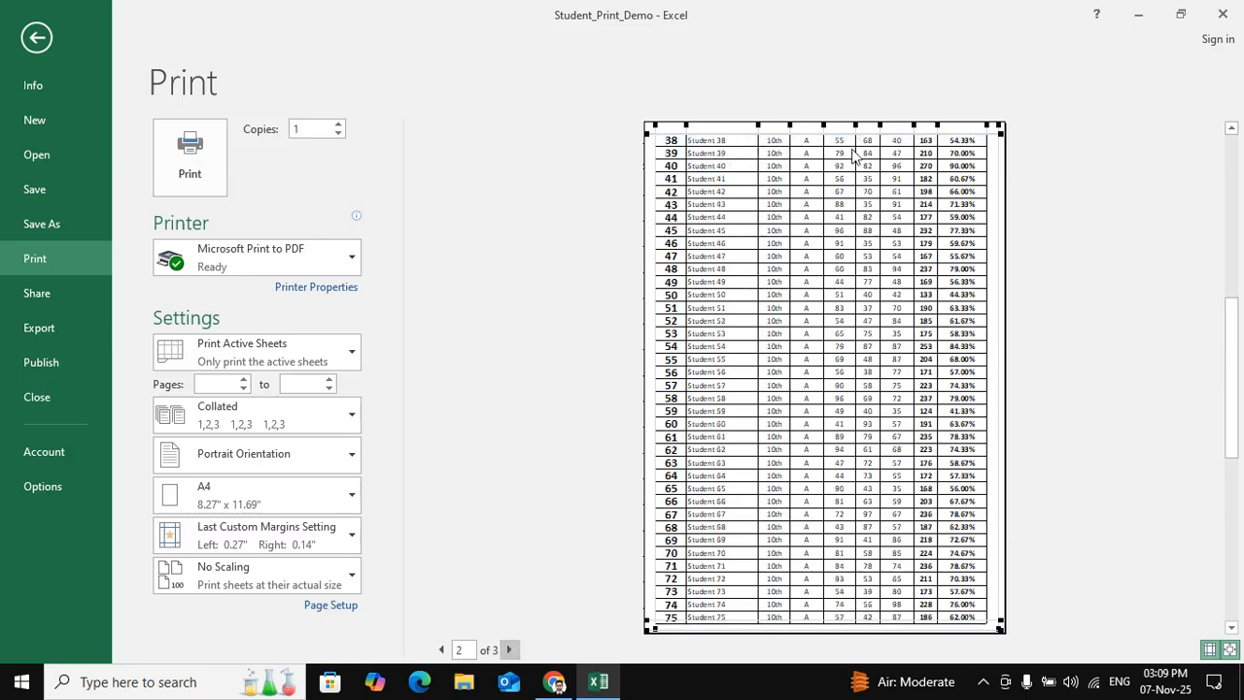
pyautogui.click(509, 649)
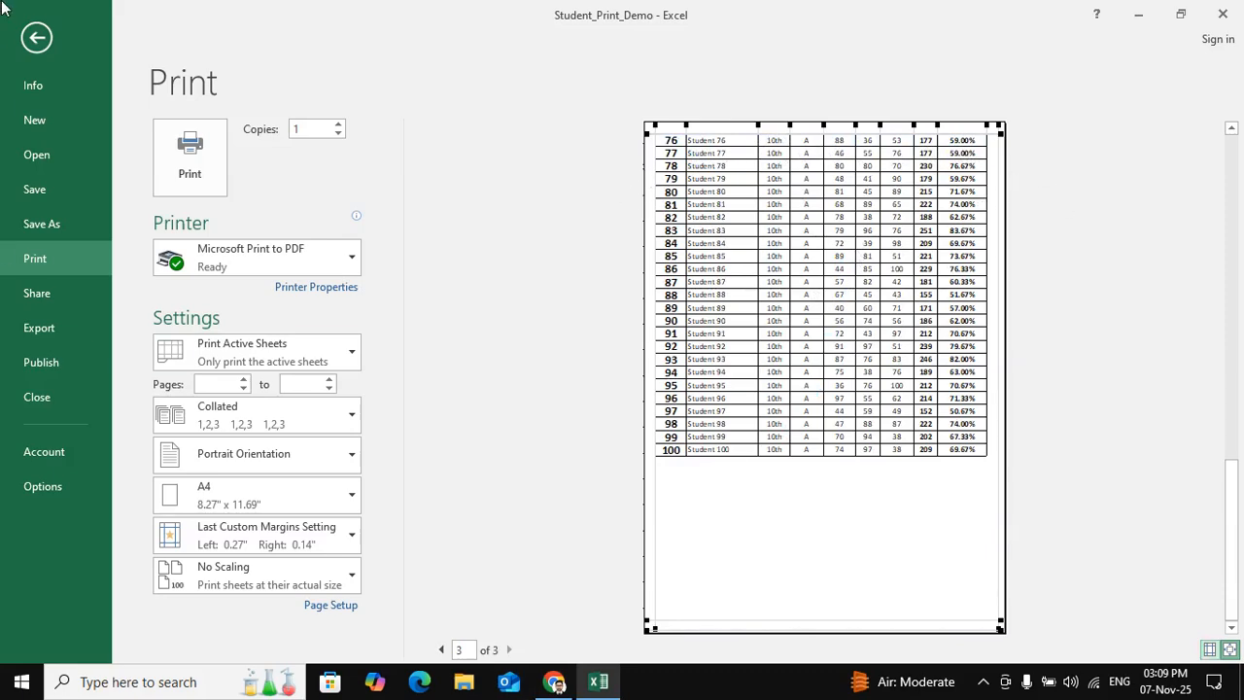
pyautogui.click(35, 37)
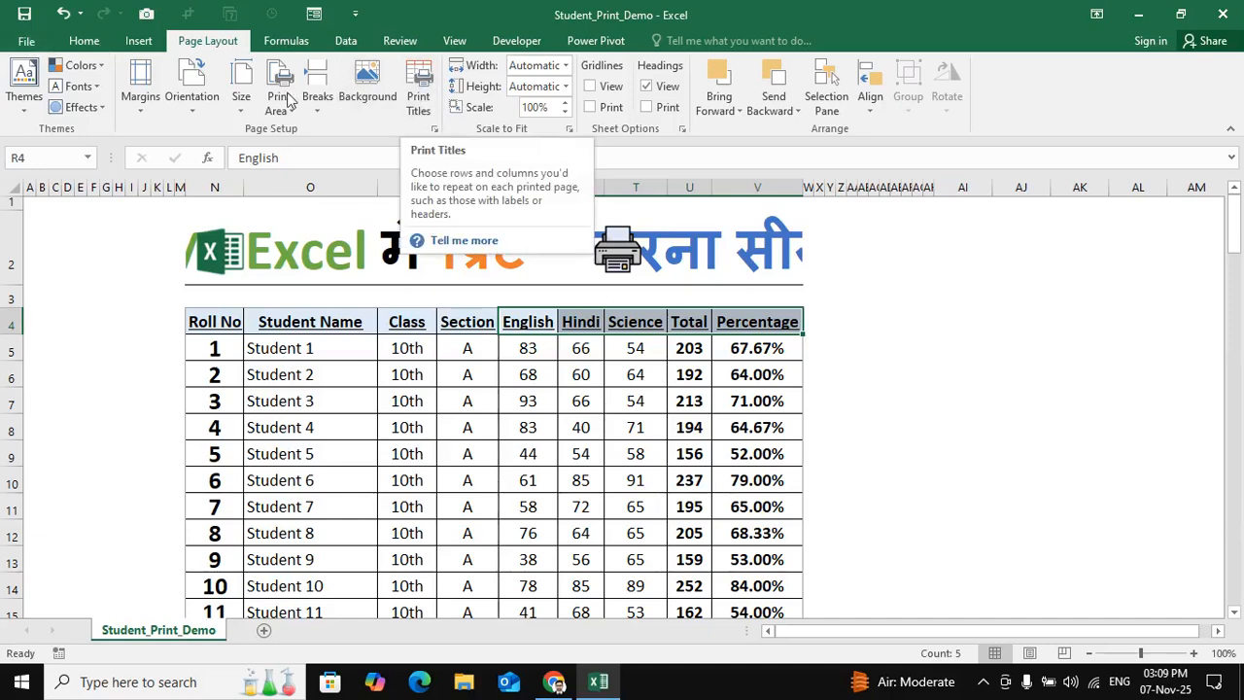
# - Set row 4, the table's header row, as the row to repeat at the top of every printed page
pyautogui.click(425, 103)
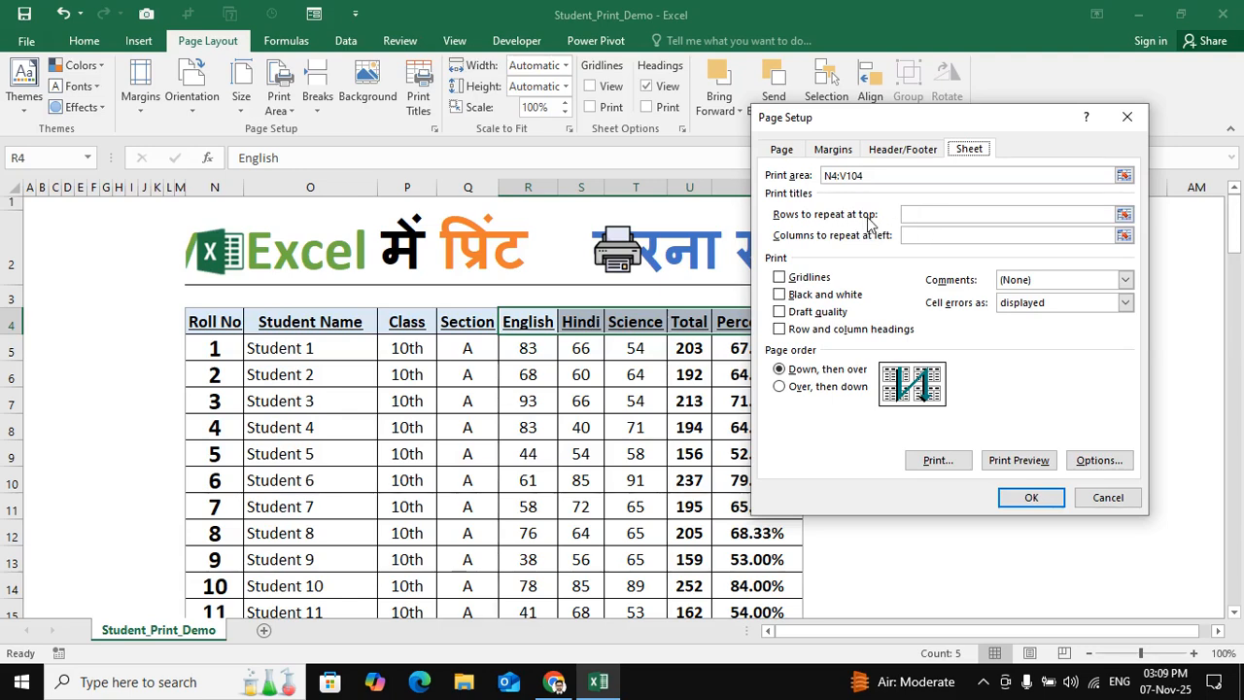
pyautogui.click(926, 214)
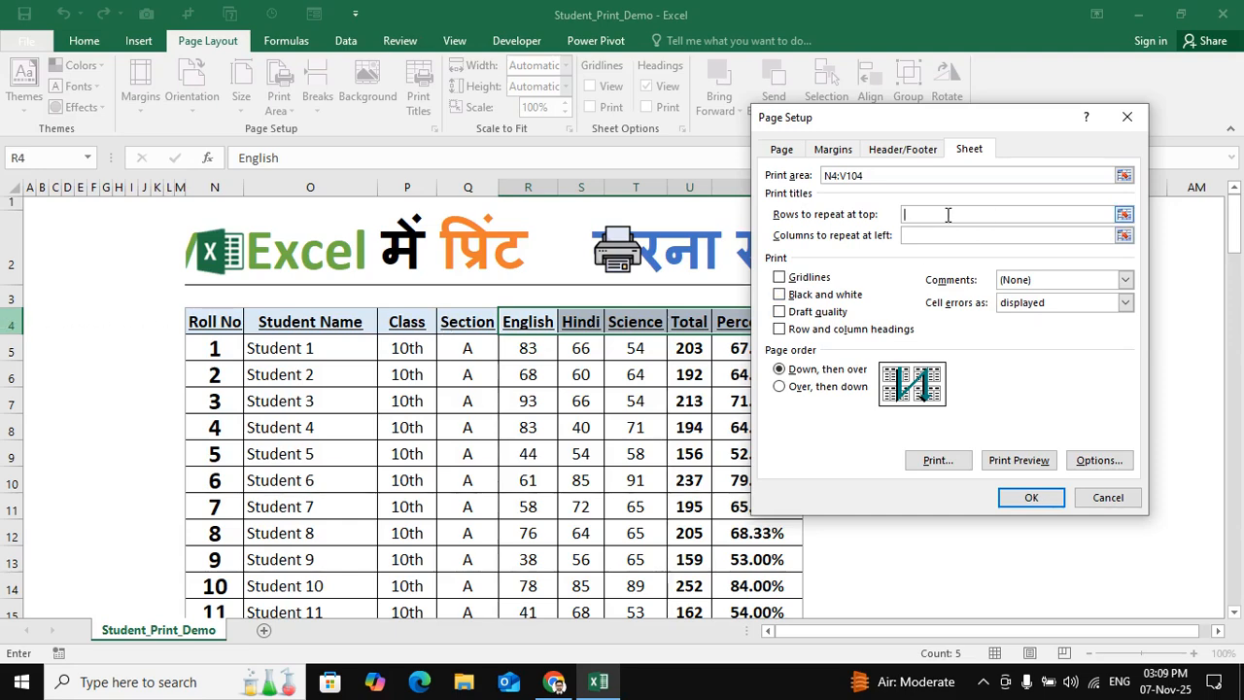
pyautogui.click(15, 323)
pyautogui.click(1032, 498)
# - Check the repeated header row on pages 2 and 3 of the print preview and return to the worksheet
pyautogui.click(34, 46)
pyautogui.click(53, 265)
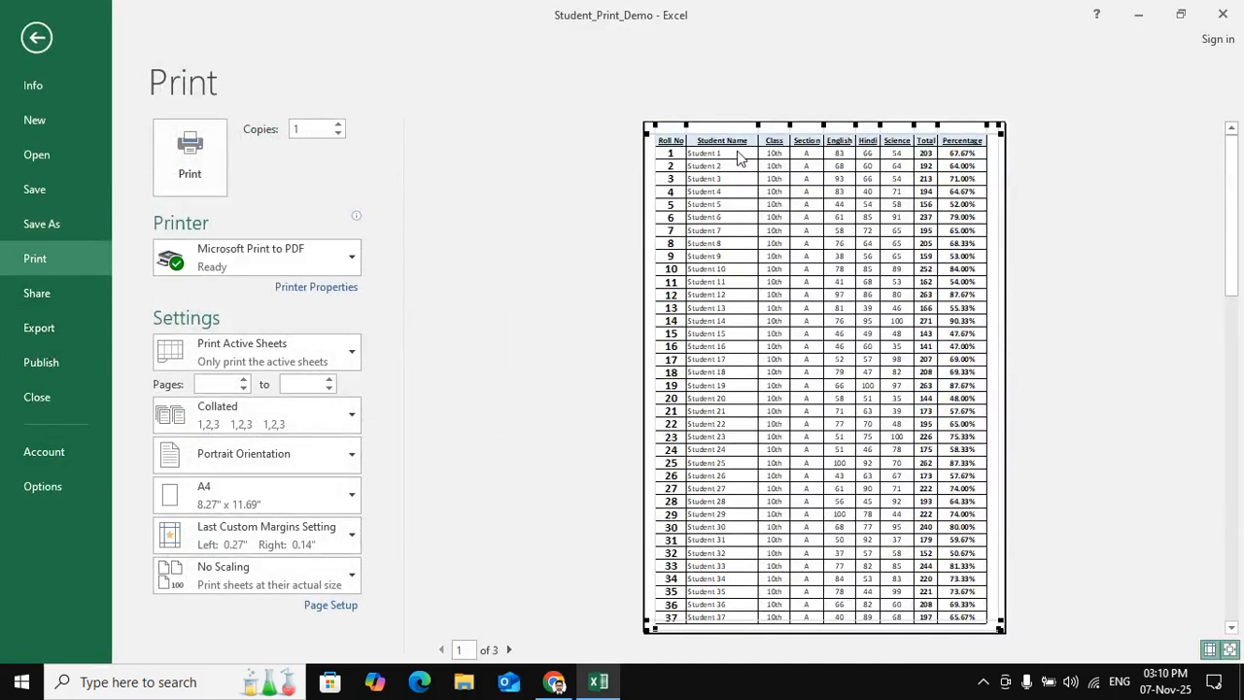
pyautogui.click(509, 649)
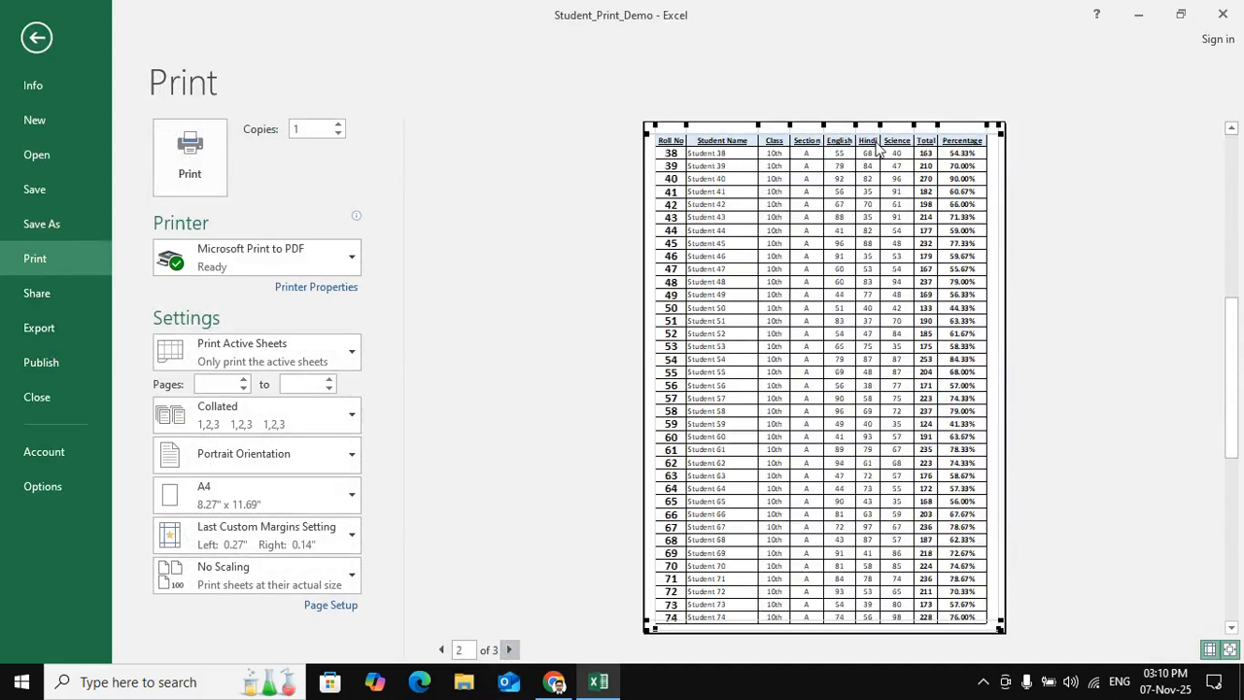
pyautogui.click(508, 650)
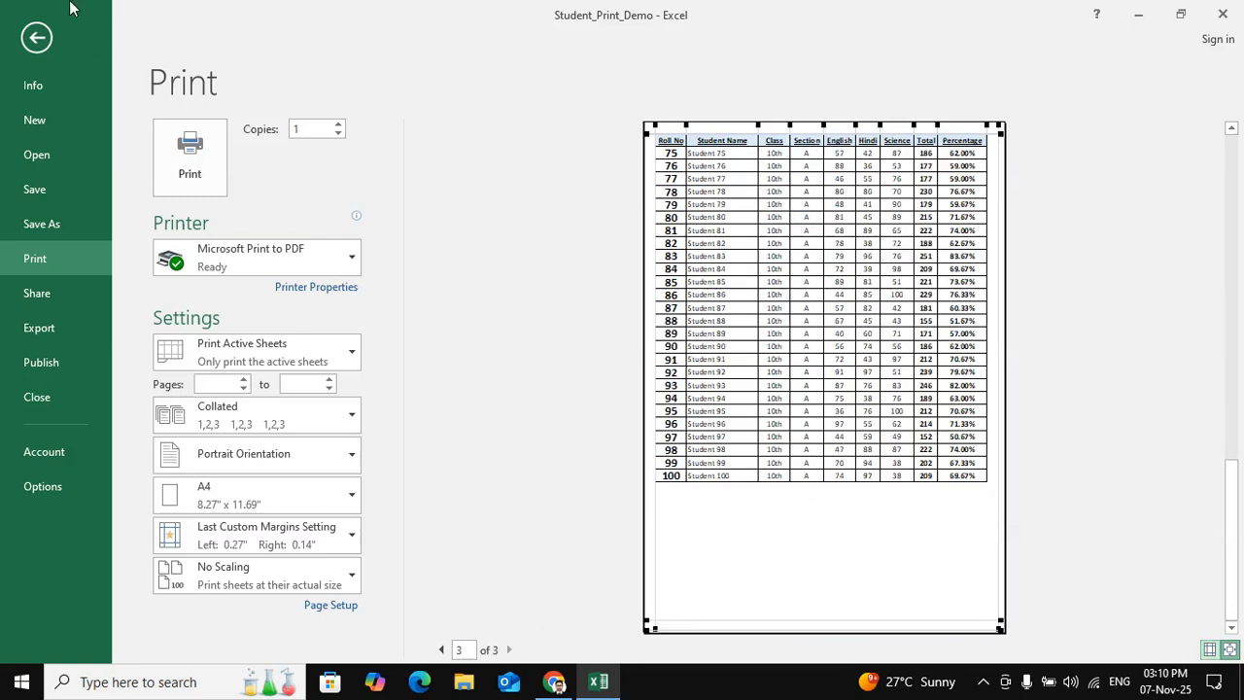
pyautogui.click(36, 37)
# - Widen the Student Name column and check the page fit in the print preview
pyautogui.moveTo(378, 186); pyautogui.dragTo(425, 186)
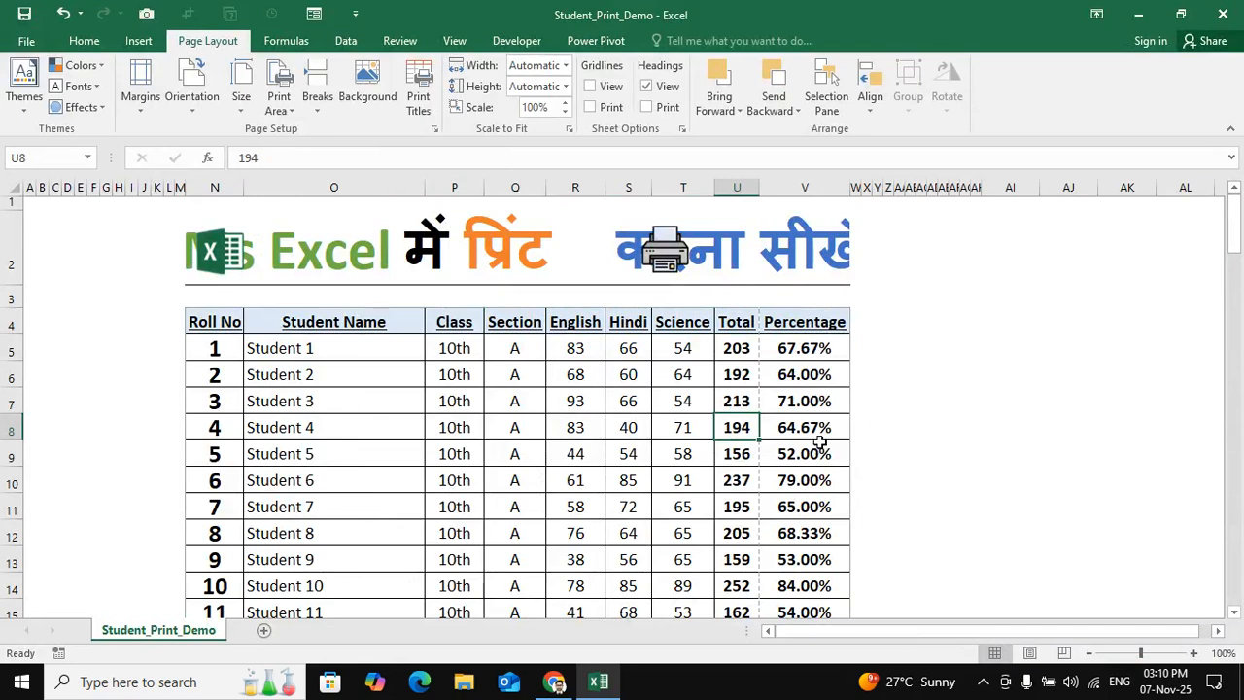
pyautogui.click(26, 41)
pyautogui.click(39, 258)
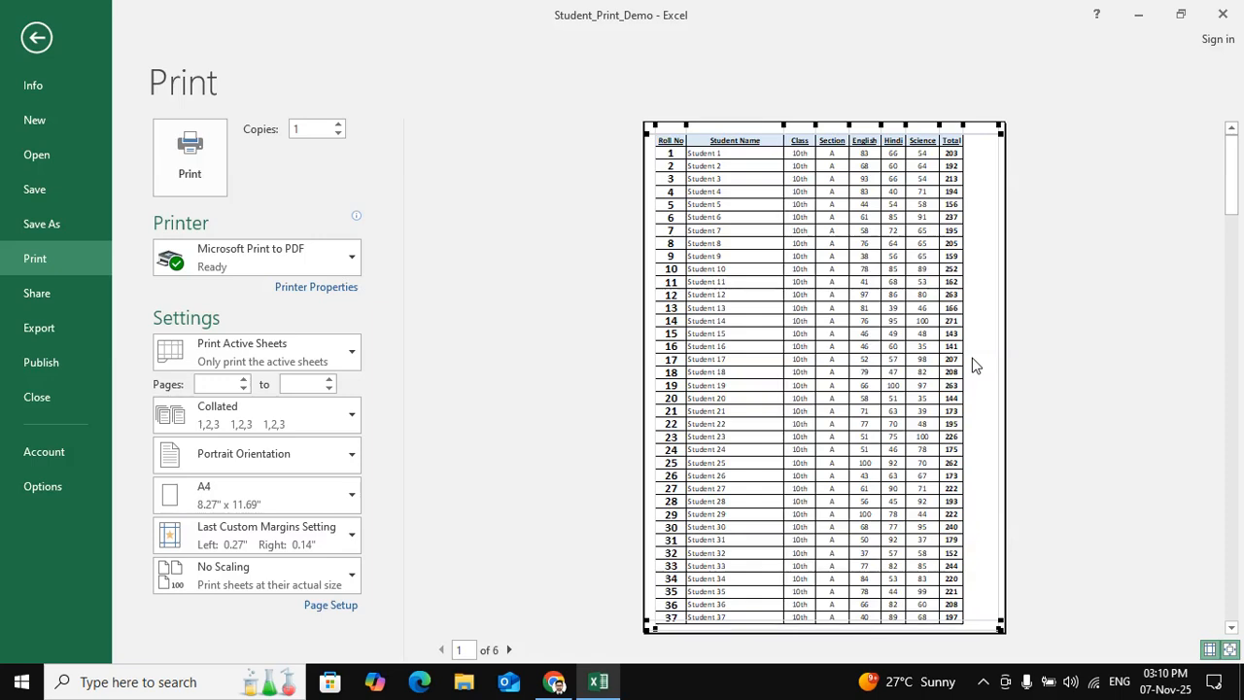
# - Set the print scaling to 95% of normal size in the page setup
pyautogui.click(342, 607)
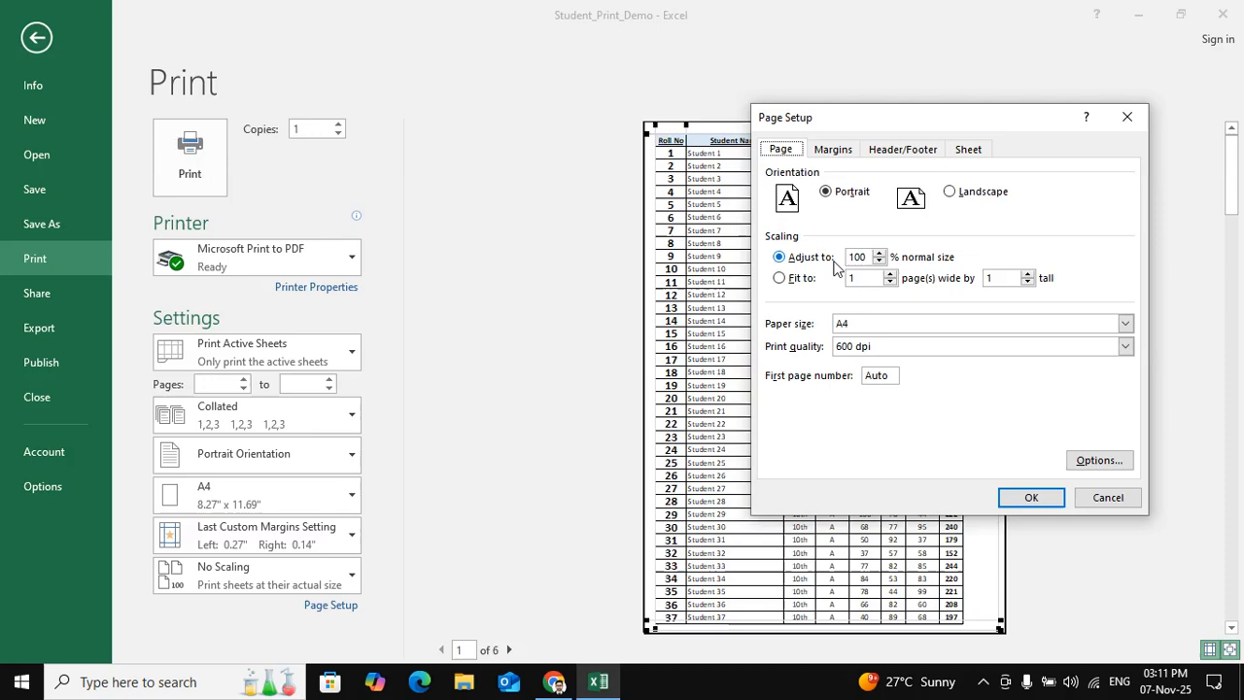
pyautogui.doubleClick(859, 257)
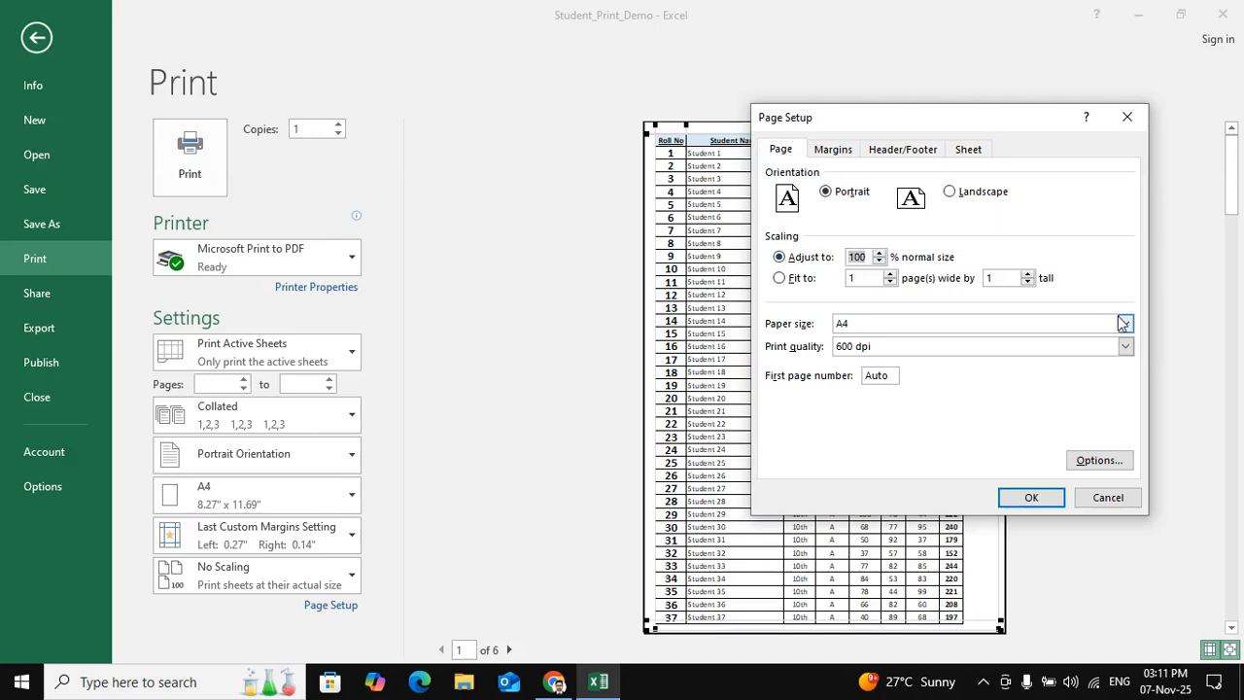
pyautogui.write('95')
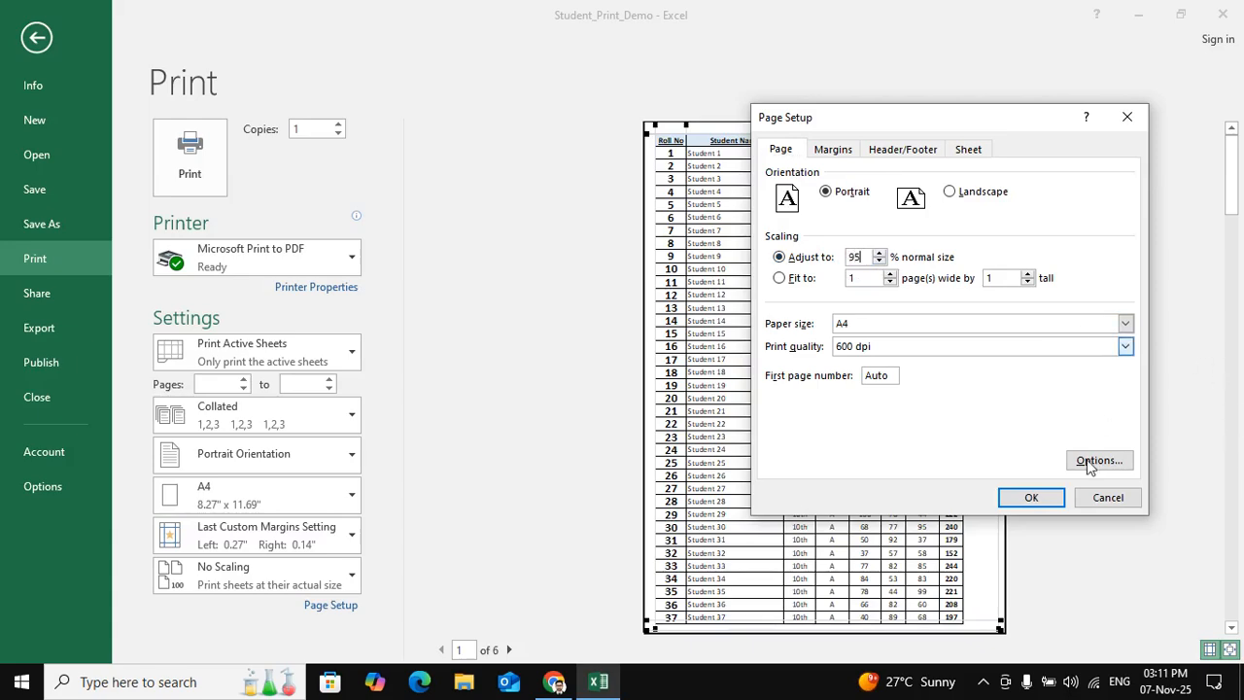
pyautogui.click(1031, 498)
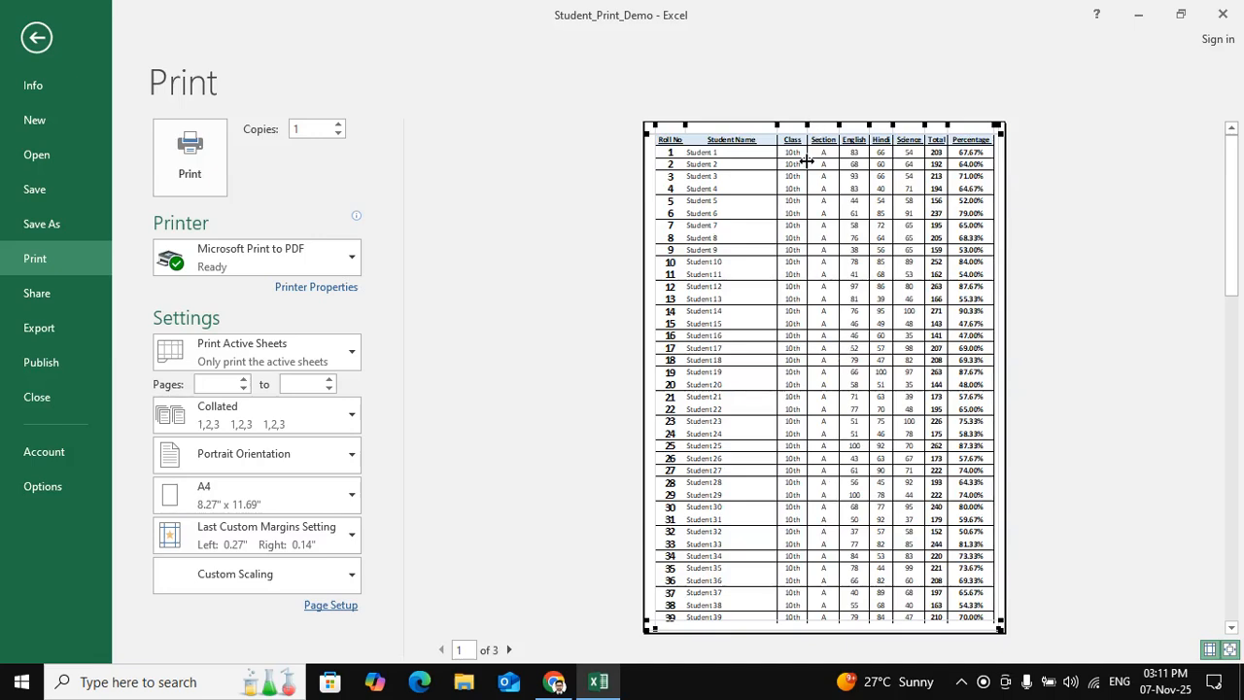
# - Preview the sheet in landscape orientation, then restore portrait orientation
pyautogui.click(258, 468)
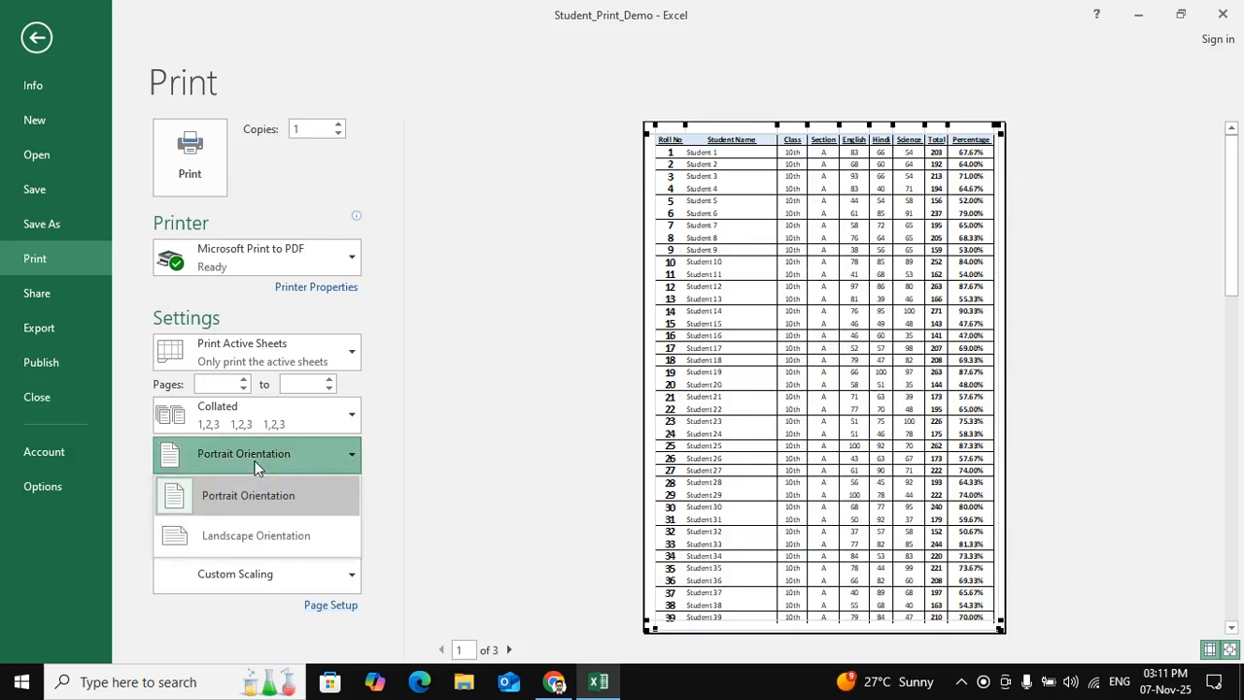
pyautogui.click(247, 533)
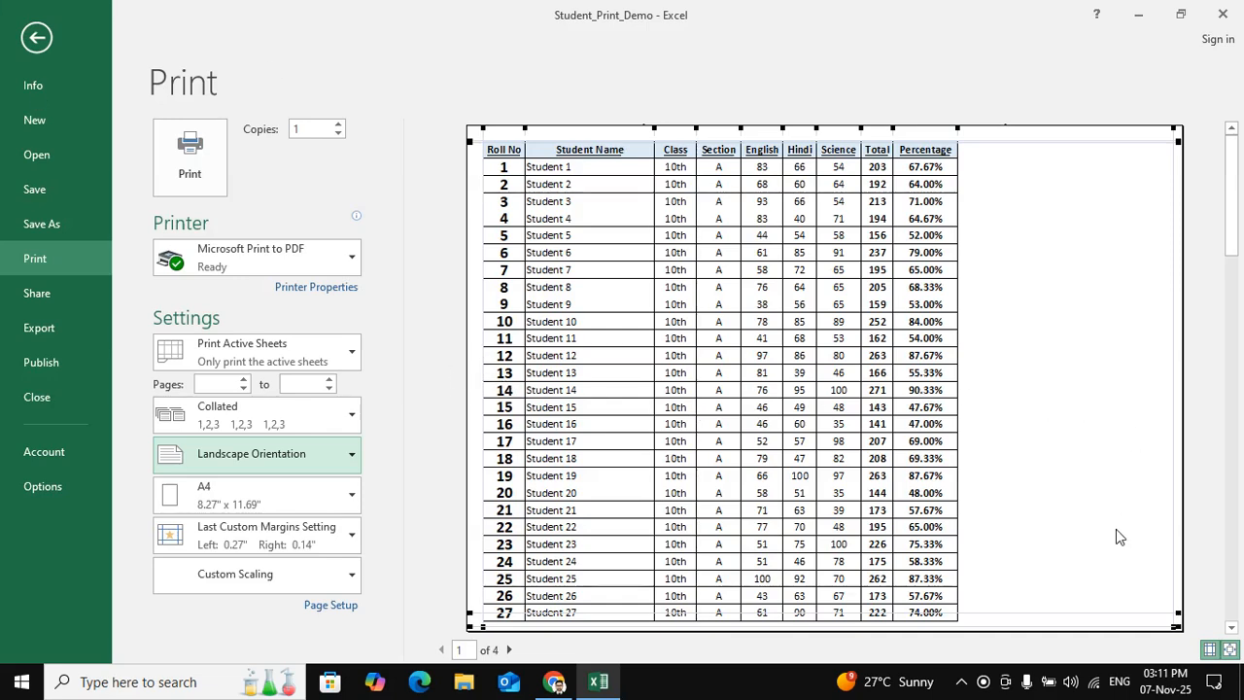
pyautogui.click(280, 465)
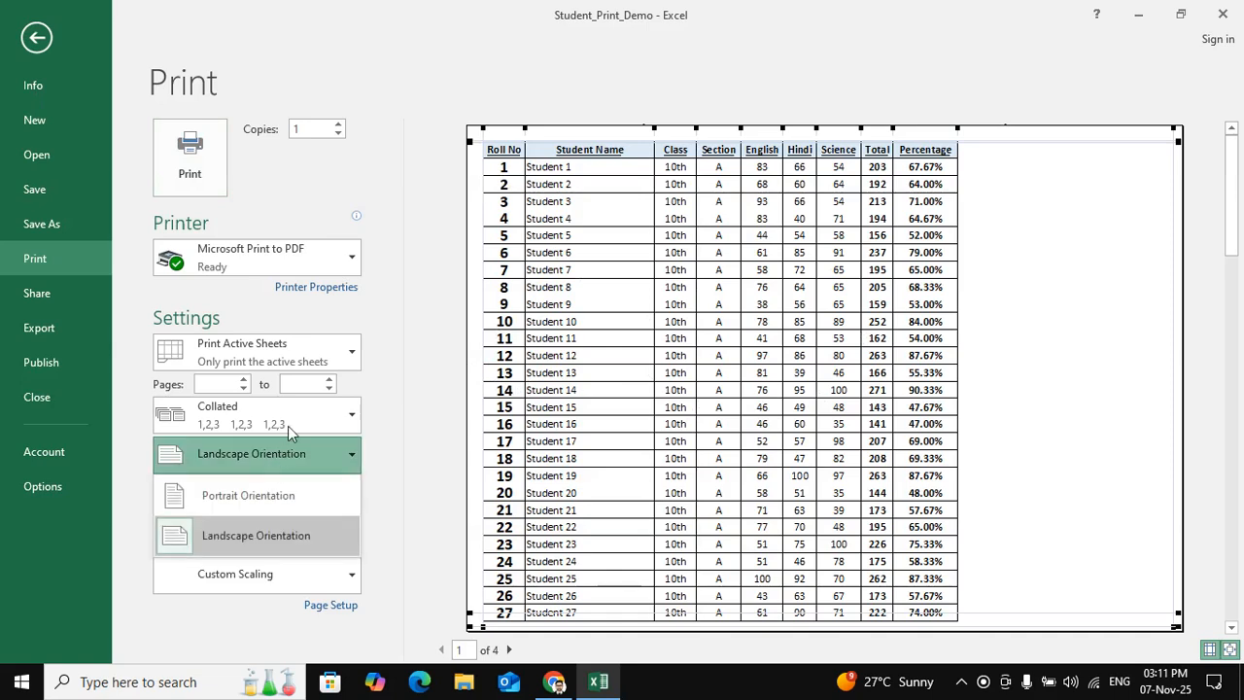
pyautogui.click(261, 546)
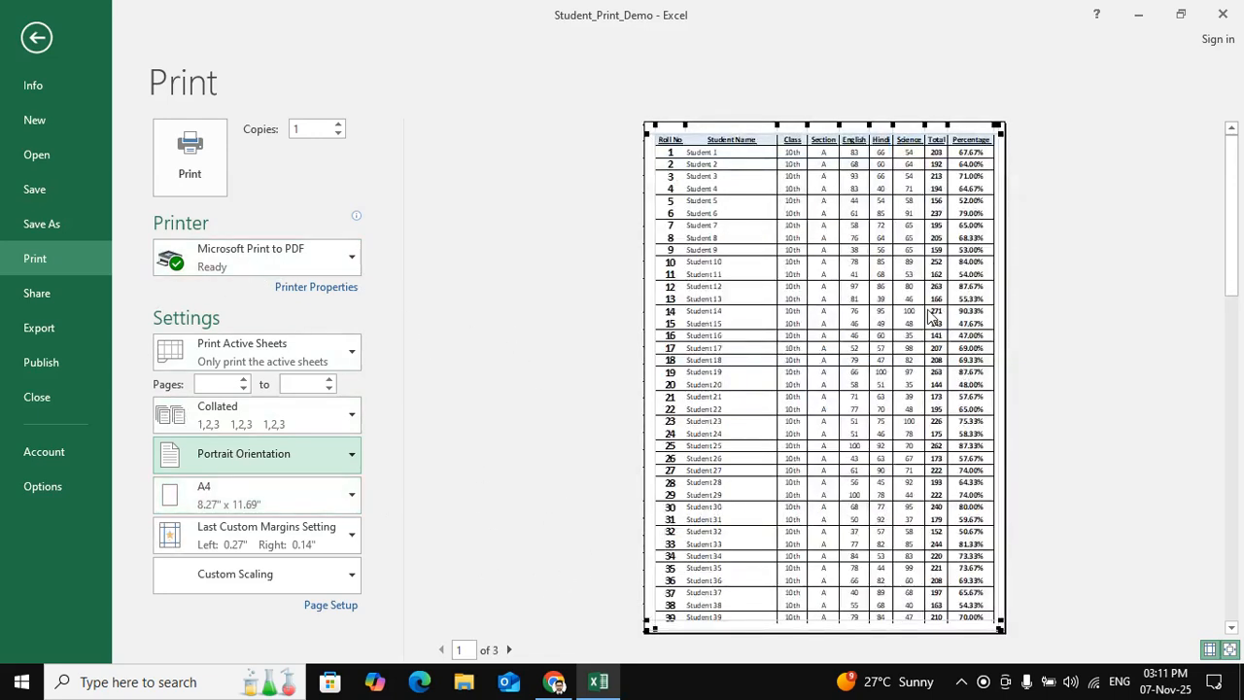
# - Choose the EPSON L3110 Series as the printer and return to the worksheet
pyautogui.click(313, 258)
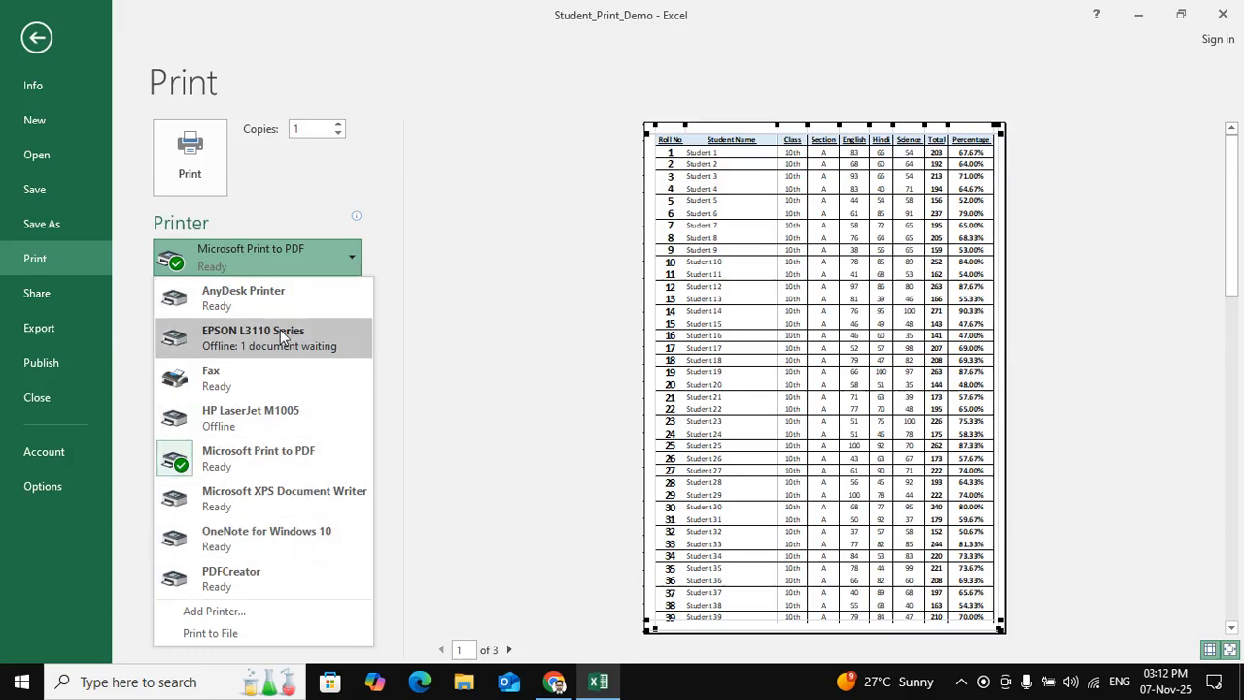
pyautogui.click(262, 342)
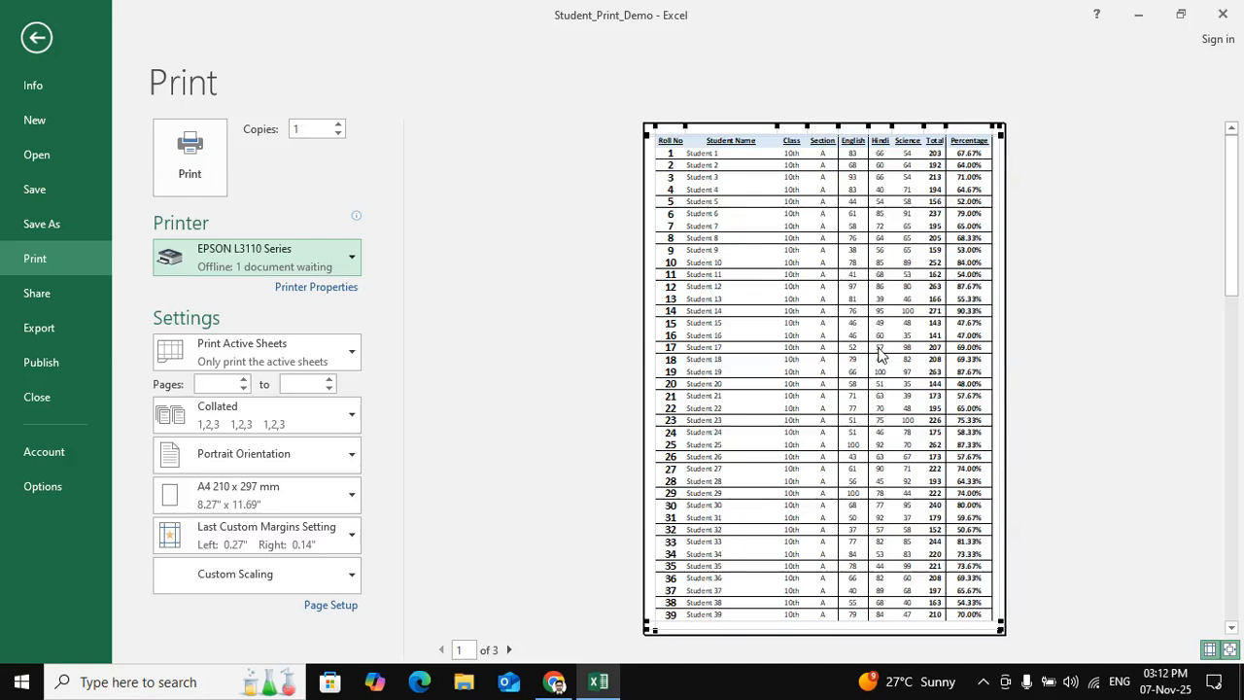
pyautogui.click(21, 39)
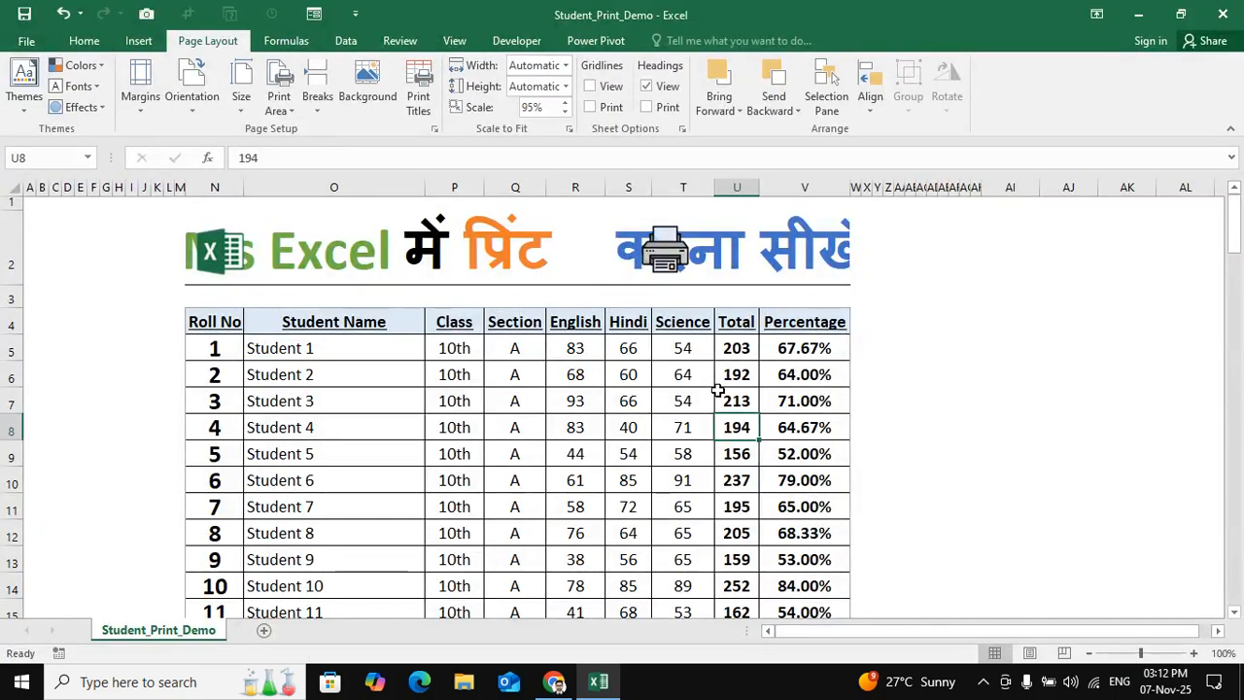